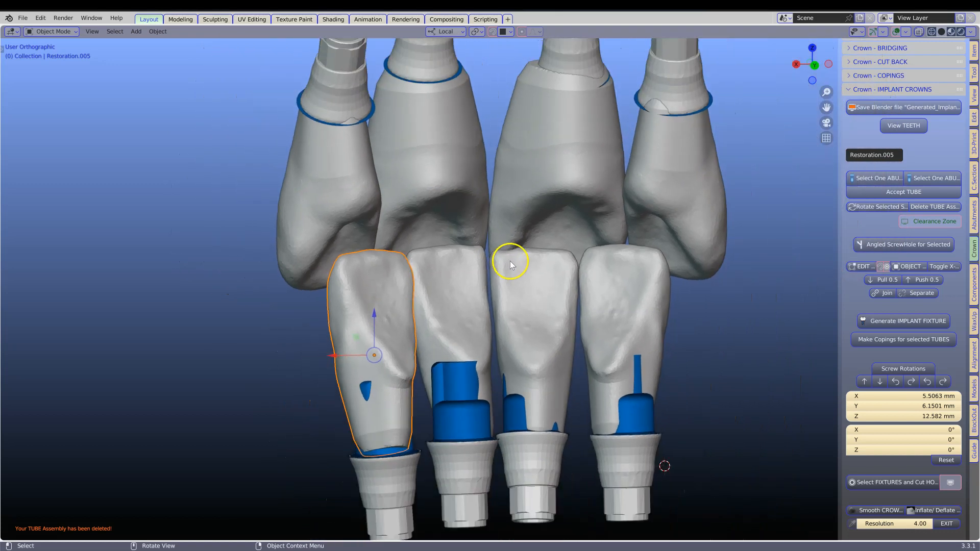
- Hide all four upper and four lower crown restorations so that only the abutments and components stay displayed
click(351, 177)
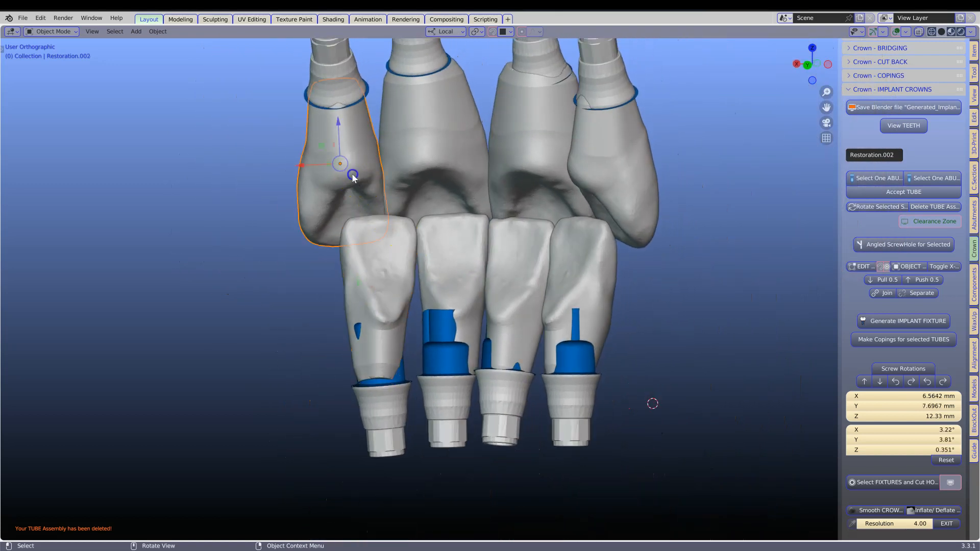
shift+click(408, 153)
shift+click(519, 147)
shift+click(601, 156)
shift+click(569, 245)
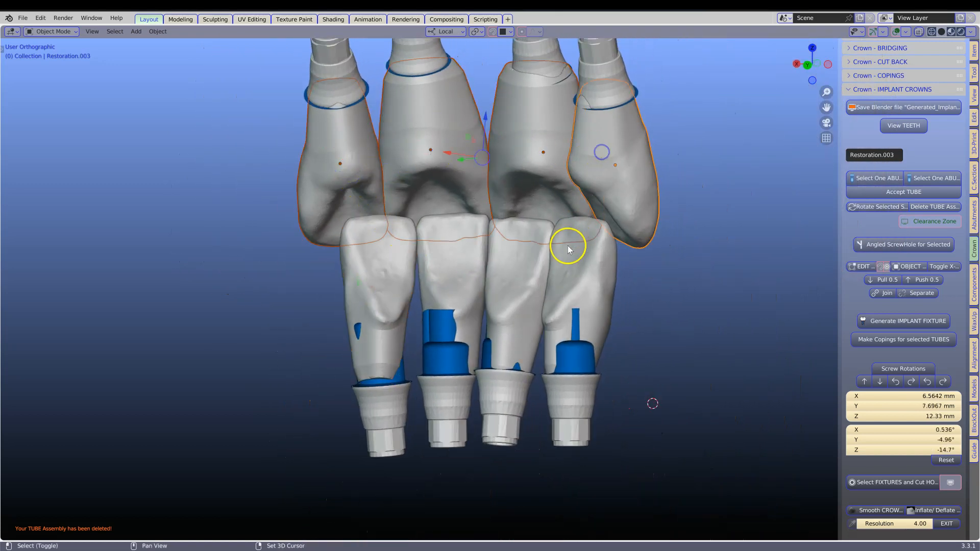
shift+click(490, 251)
shift+click(446, 250)
shift+click(384, 256)
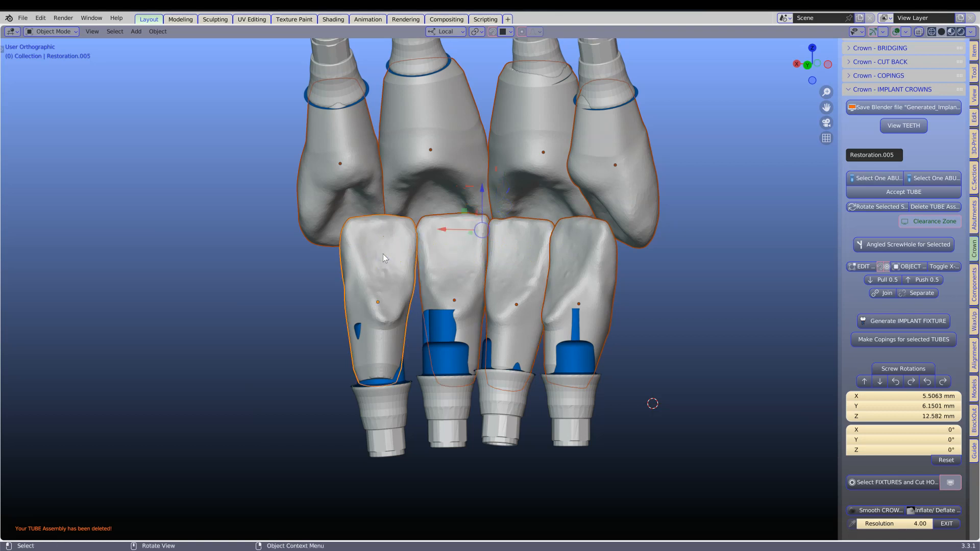
key(h)
- Widen the sidebar, then generate and accept a +Z tube with 1.2 mm minimum thickness on the outermost lower abutment, Implant_Abutment.004
click(339, 193)
click(370, 332)
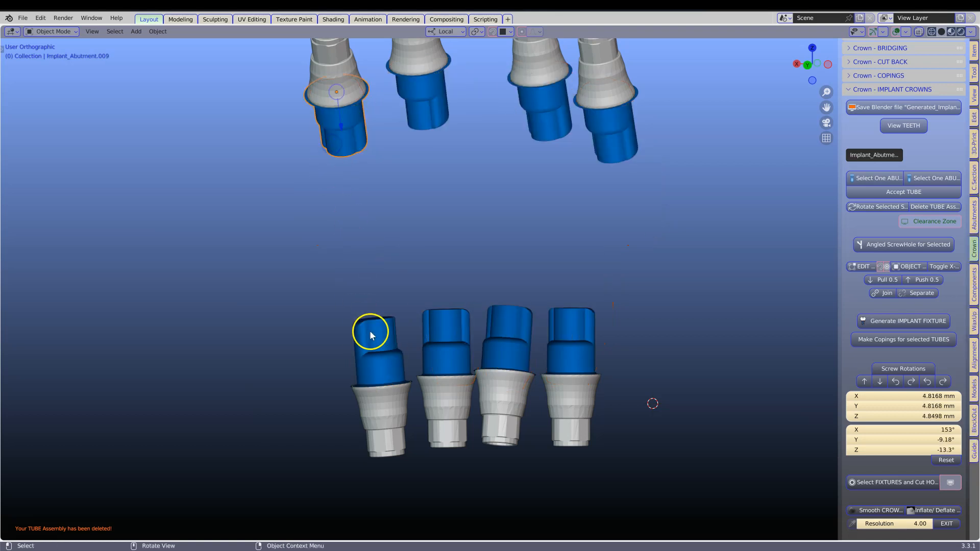
middle_drag(392, 308, 328, 305)
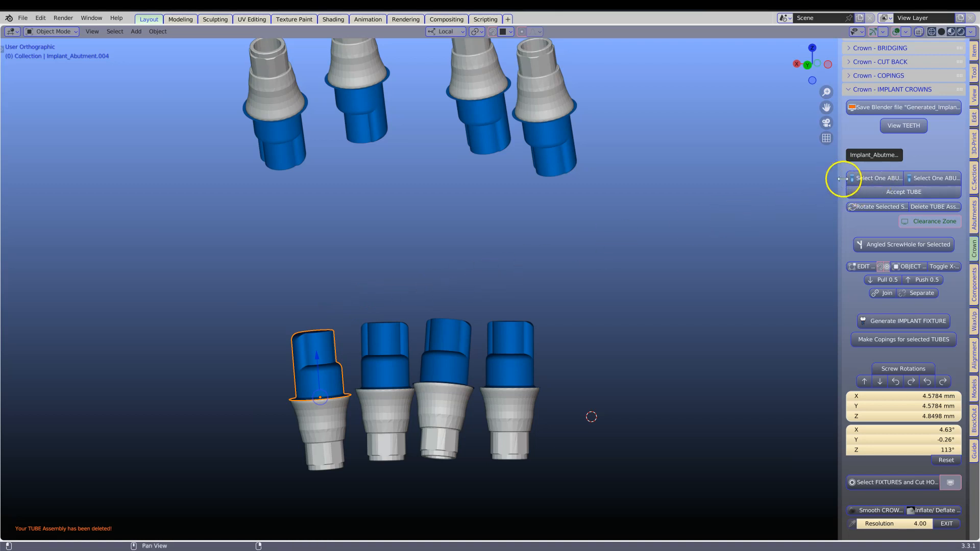
drag(840, 180, 692, 218)
click(755, 178)
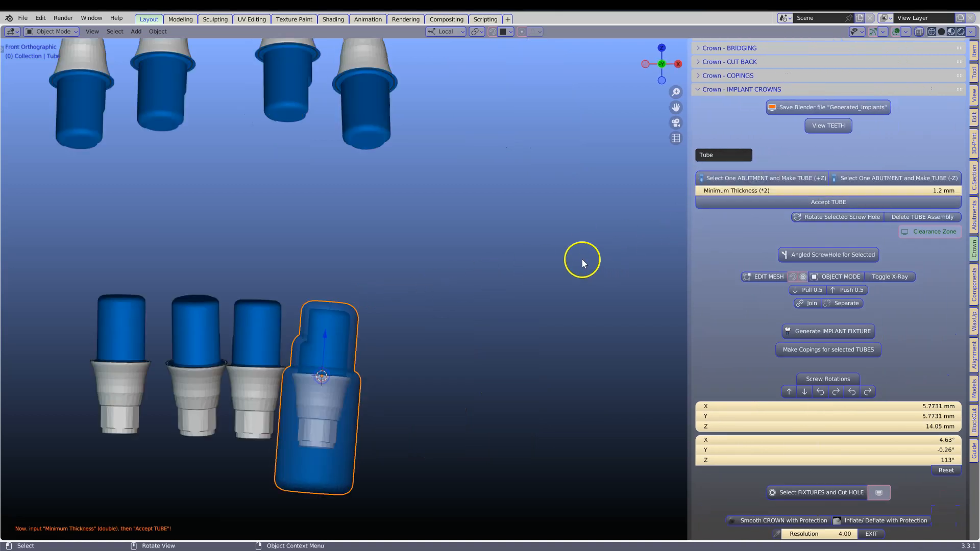
click(846, 202)
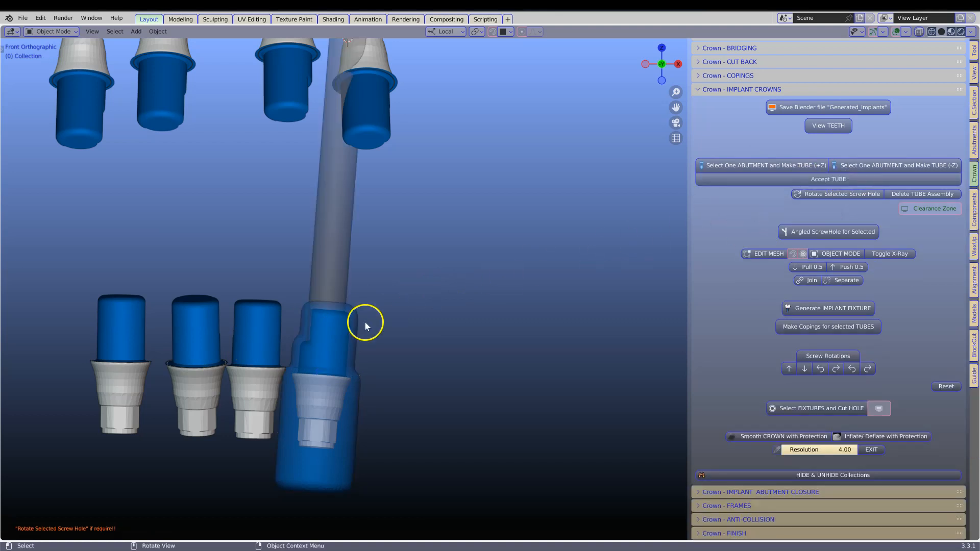
- Generate and accept +Z tubes with 1.2 mm minimum thickness on the remaining three lower abutments, one at a time
click(276, 317)
click(782, 179)
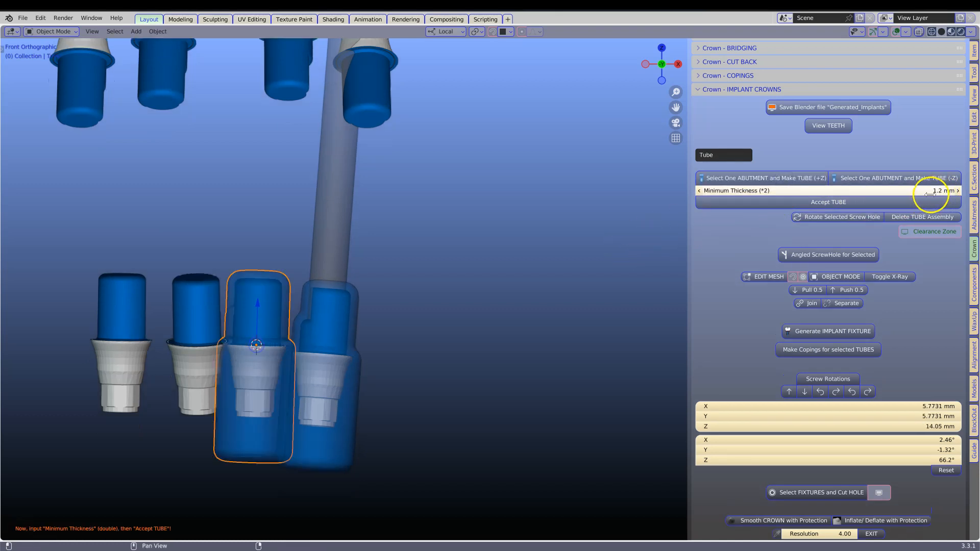
click(881, 203)
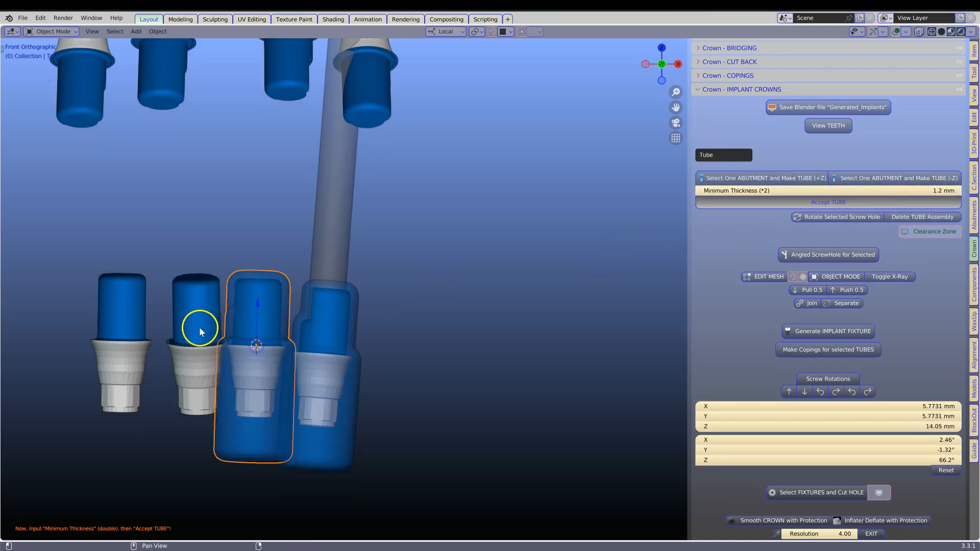
shift+middle_drag(220, 320, 385, 308)
scroll(358, 299, up, 2)
click(314, 290)
click(772, 178)
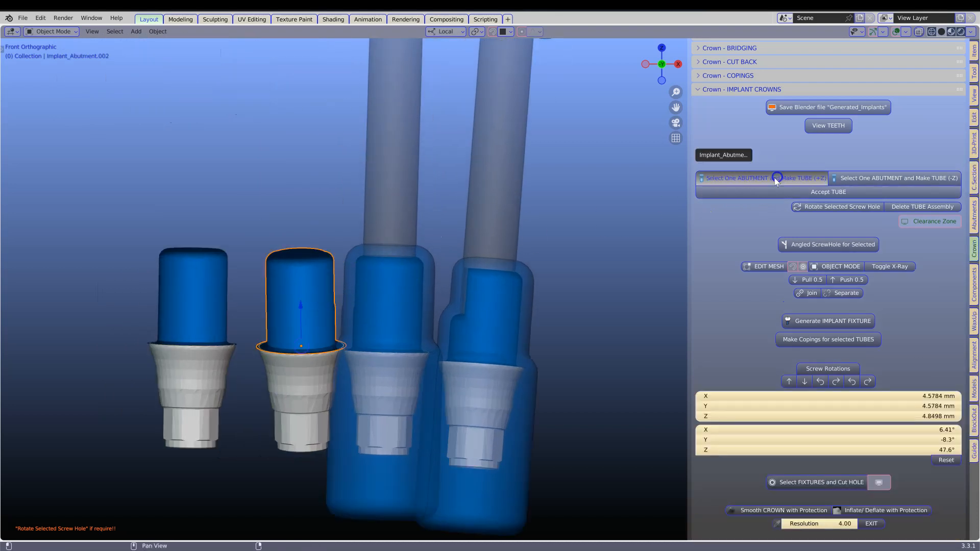
click(869, 203)
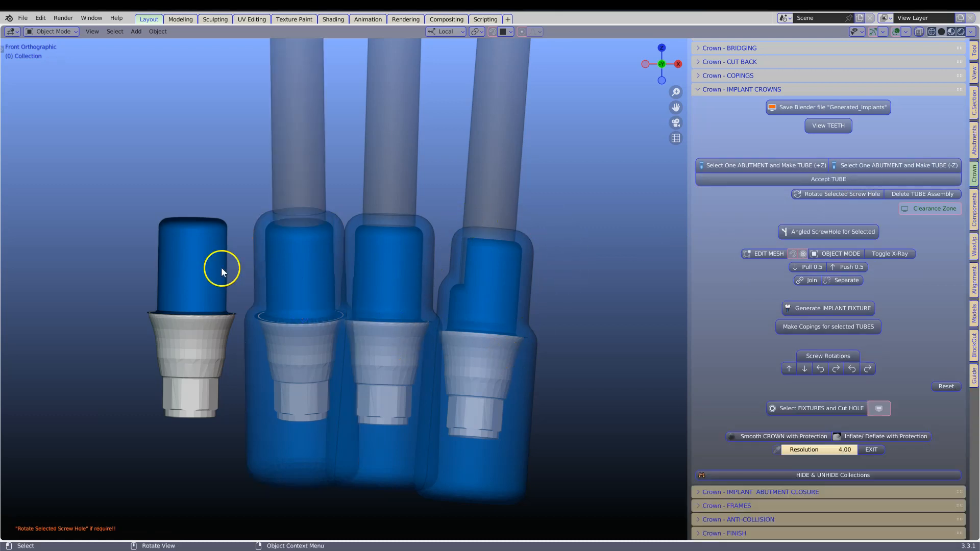
click(209, 255)
click(764, 176)
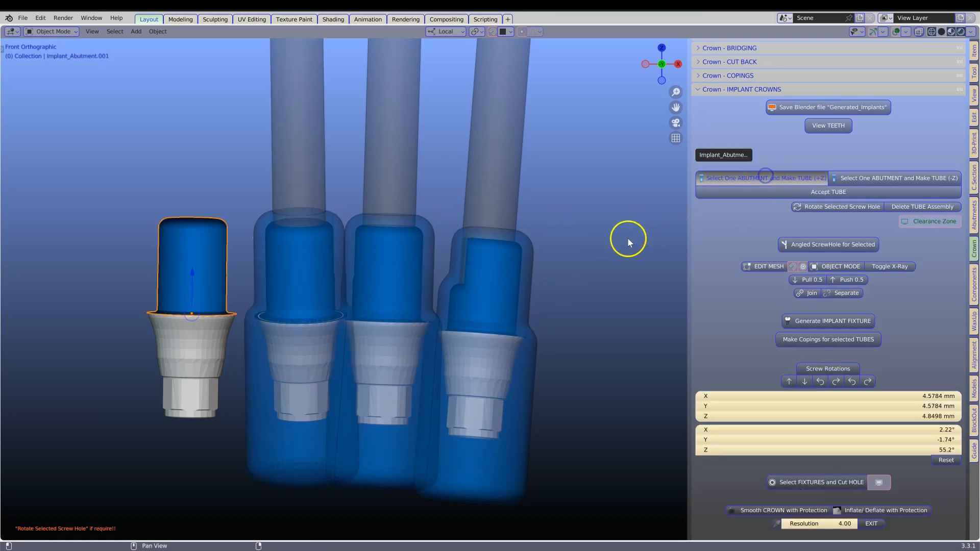
click(801, 202)
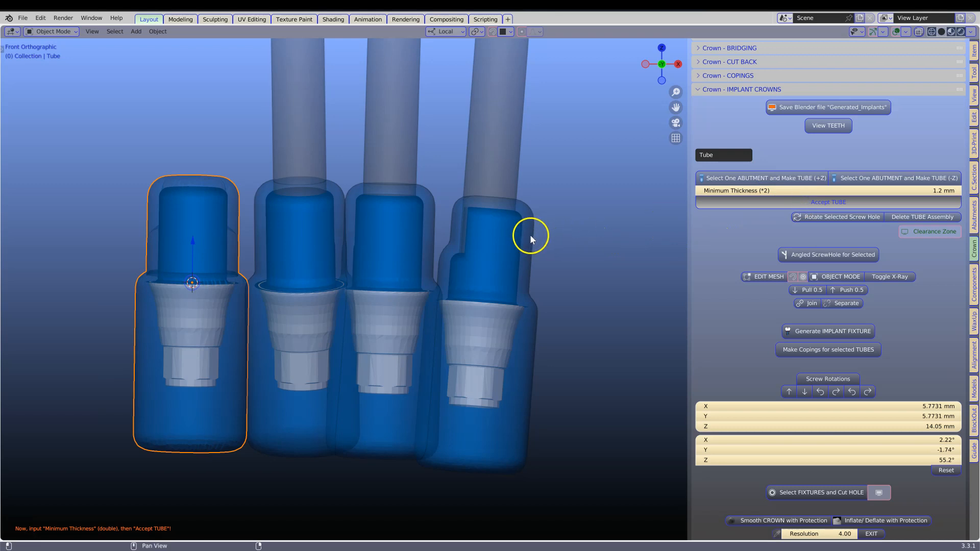
- Generate and accept +Z tubes with 1.2 mm minimum thickness on the two upper abutments Implant_Abutment.009 and Implant_Abutment.010
scroll(521, 222, down, 2)
shift+middle_drag(521, 225, 467, 339)
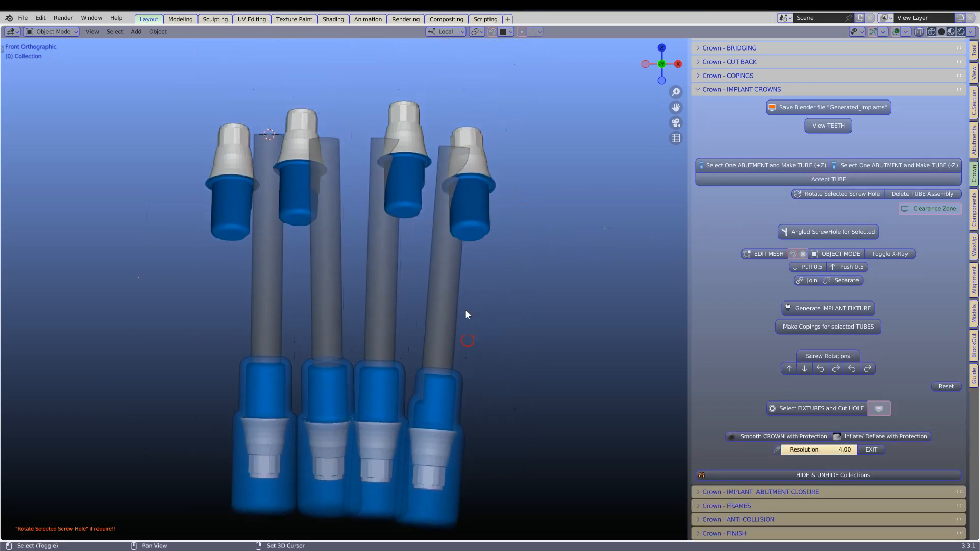
scroll(470, 306, up, 1)
click(486, 207)
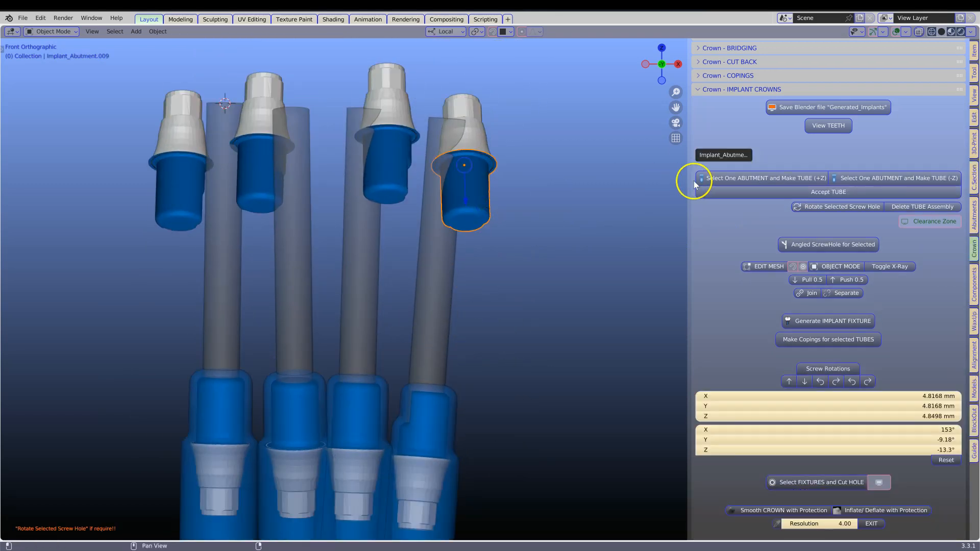
click(718, 179)
click(781, 203)
click(393, 183)
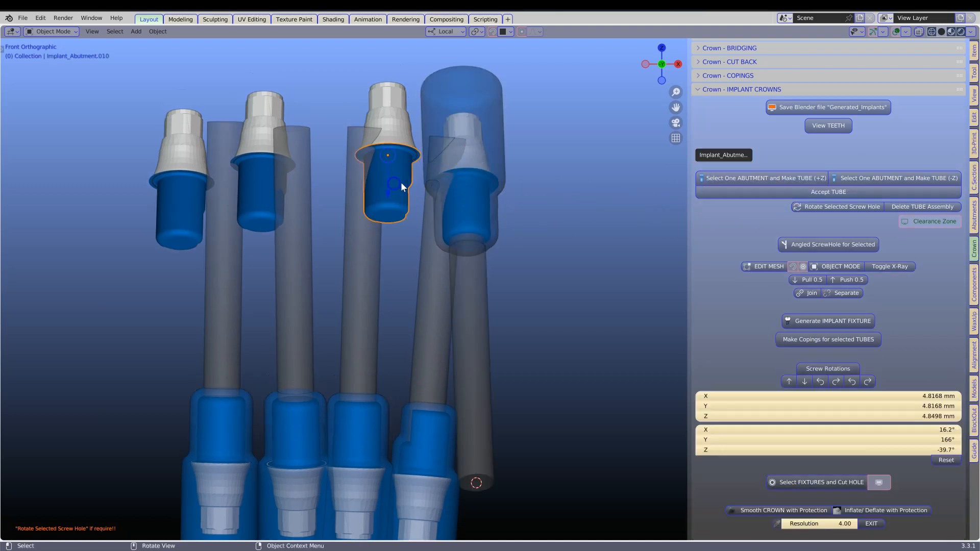
click(741, 178)
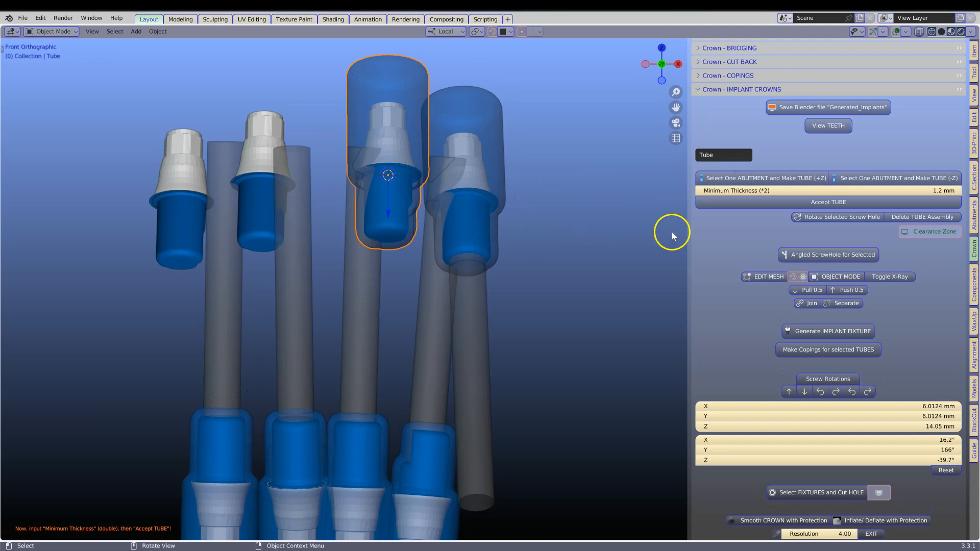
click(774, 204)
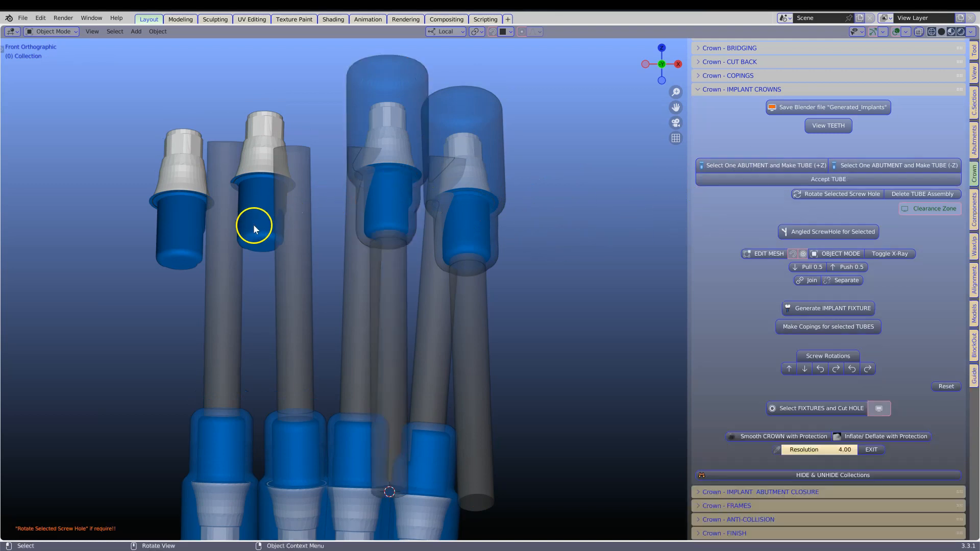
- Generate and accept +Z tubes with 1.2 mm minimum thickness on the two upper abutments that still lack one
click(253, 224)
click(743, 178)
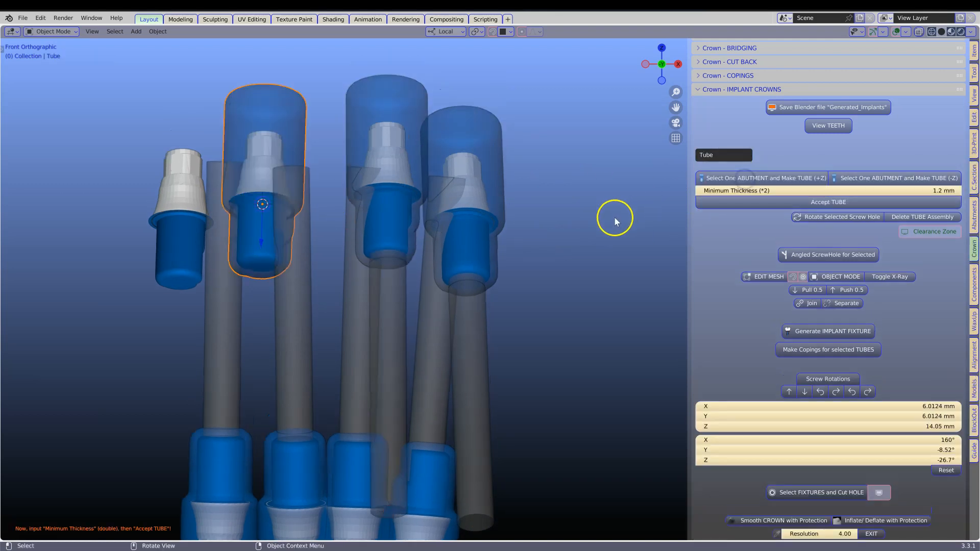
click(810, 202)
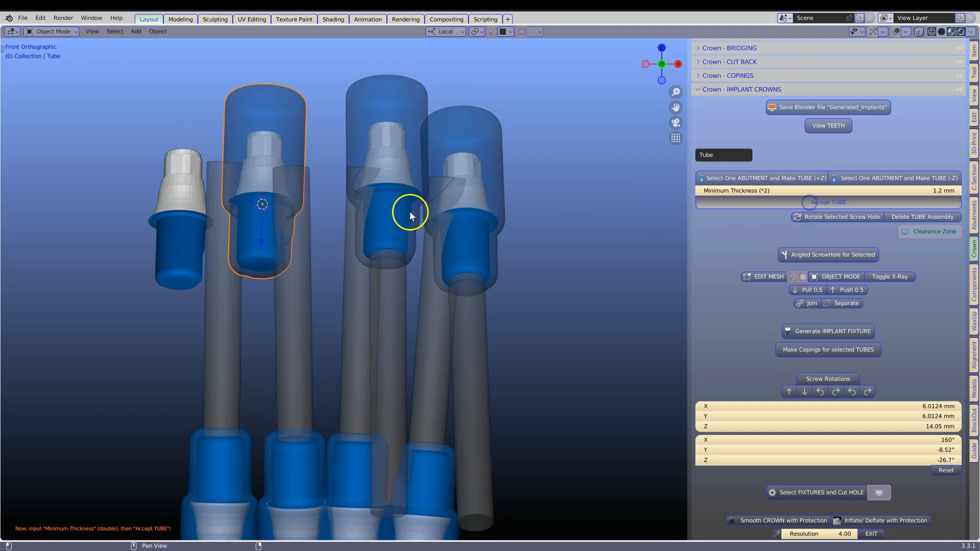
click(176, 247)
click(774, 177)
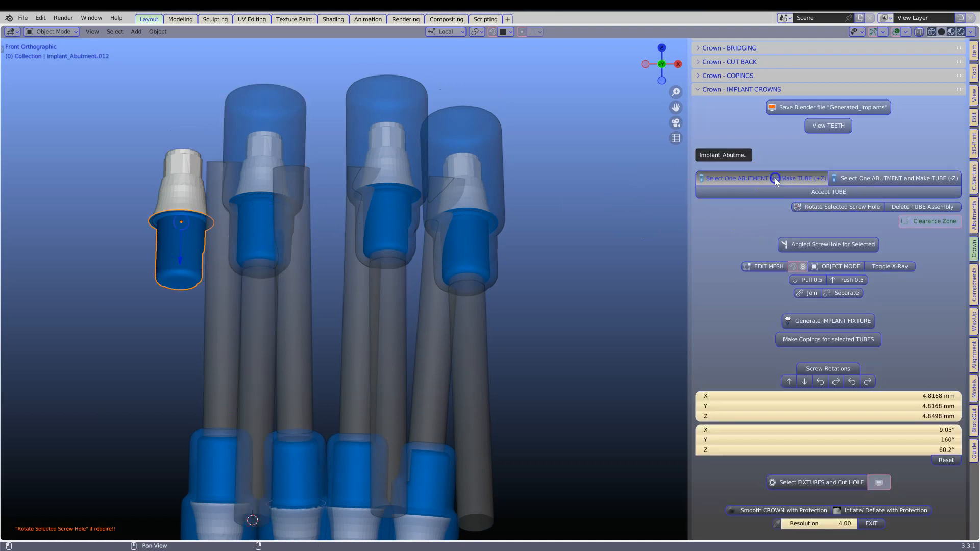
click(807, 202)
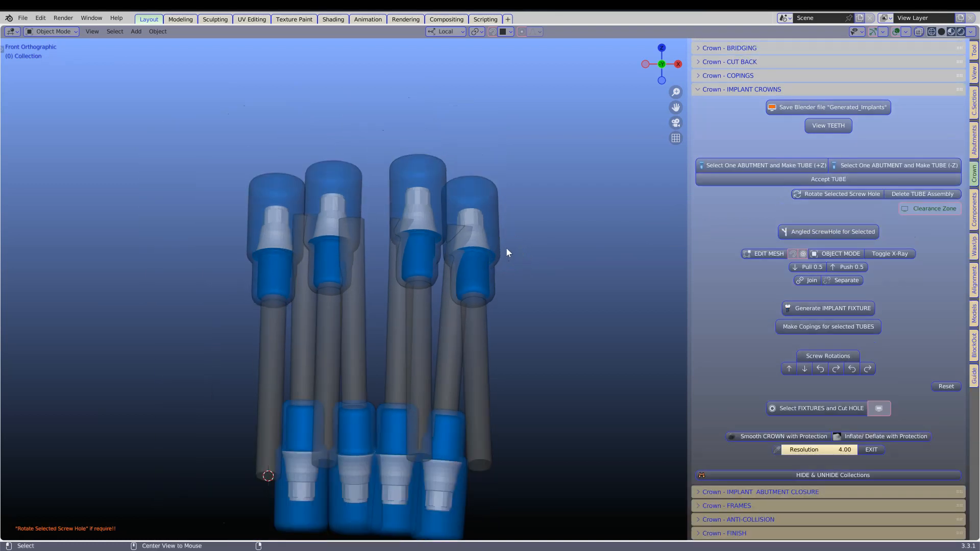
- Unhide the restorations and generate an implant fixture from the lower crown Restoration.007
middle_drag(512, 260, 381, 319)
scroll(381, 319, up, 3)
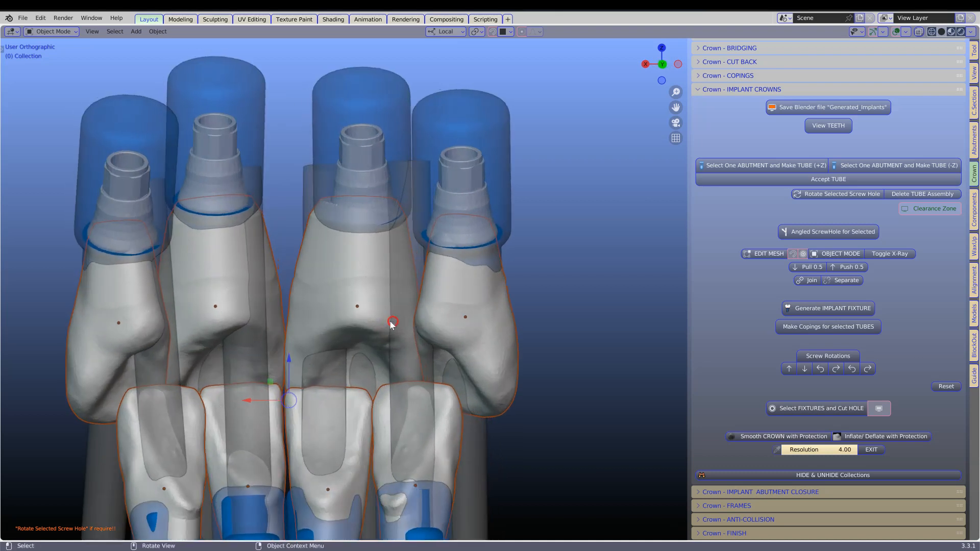
shift+middle_drag(438, 256, 446, 204)
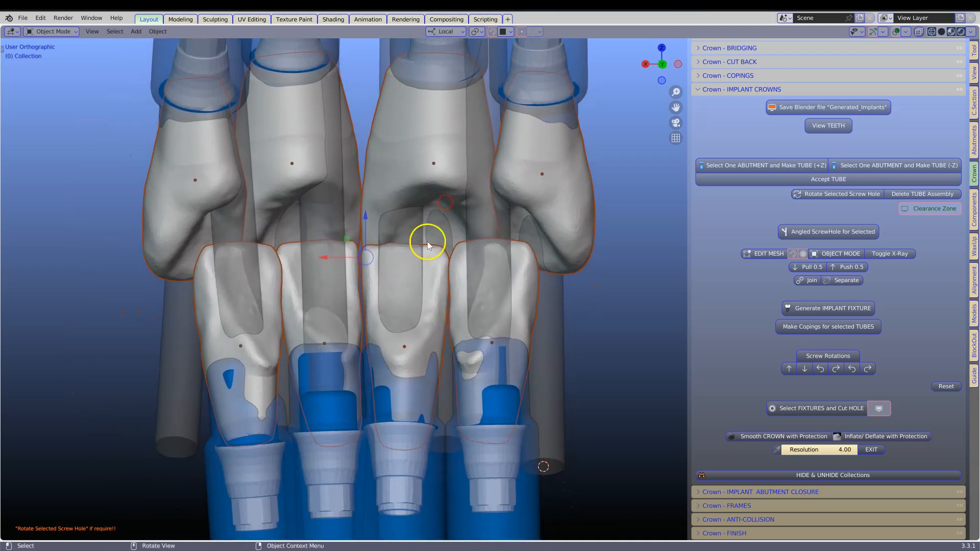
click(359, 325)
scroll(359, 310, up, 3)
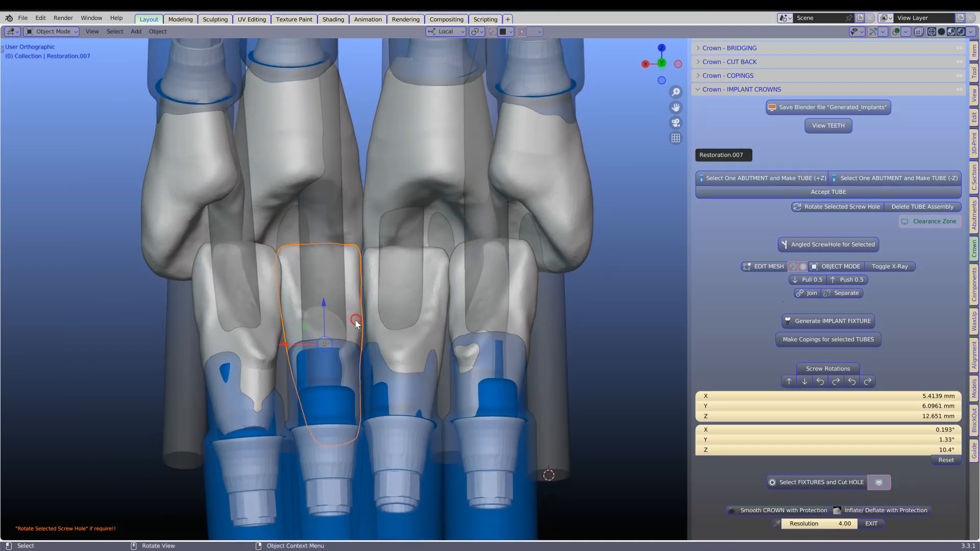
shift+middle_drag(381, 348, 443, 185)
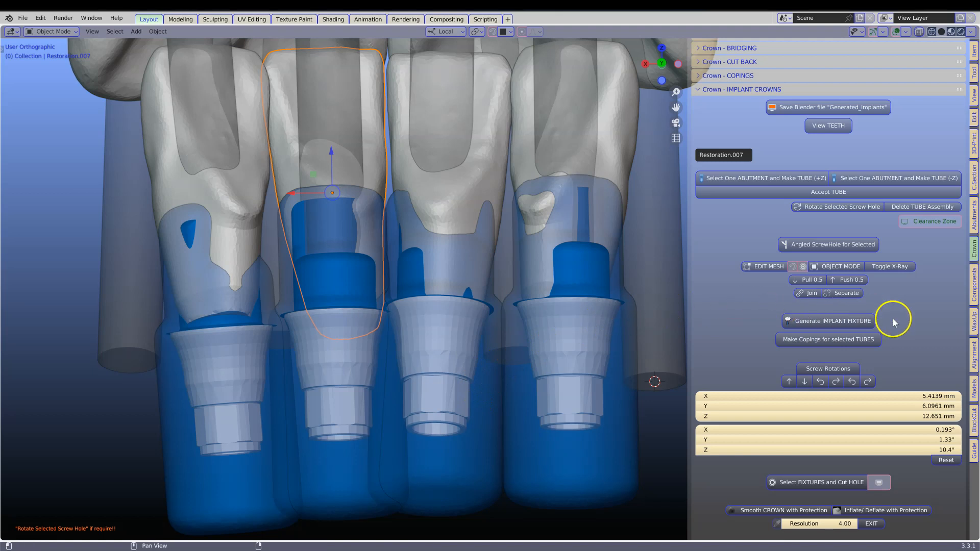
click(817, 323)
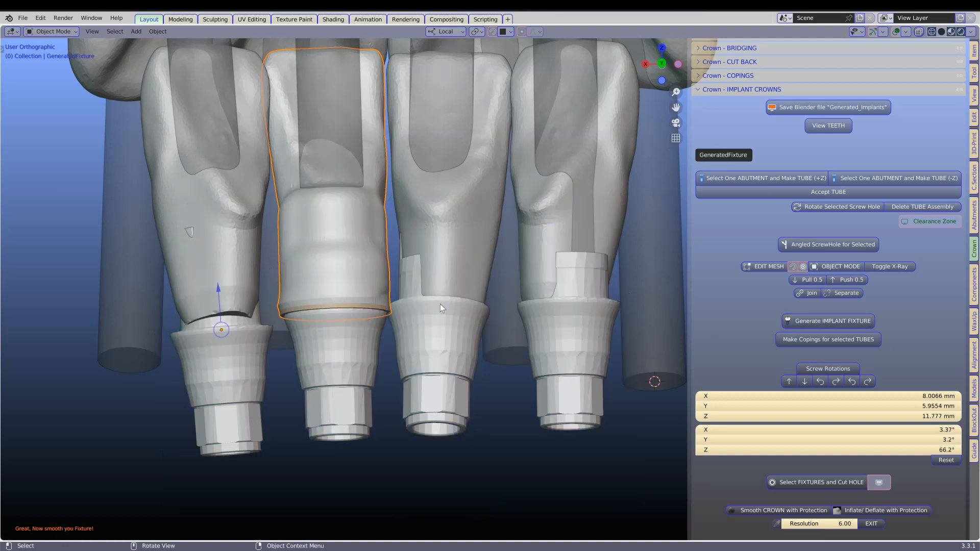
- Check the generated fixture's shape around its abutment and select the neighbouring lower crown, Restoration.006
mouse_move(439, 308)
middle_down()
mouse_move(434, 333)
mouse_move(431, 319)
middle_up()
scroll(450, 319, down, 2)
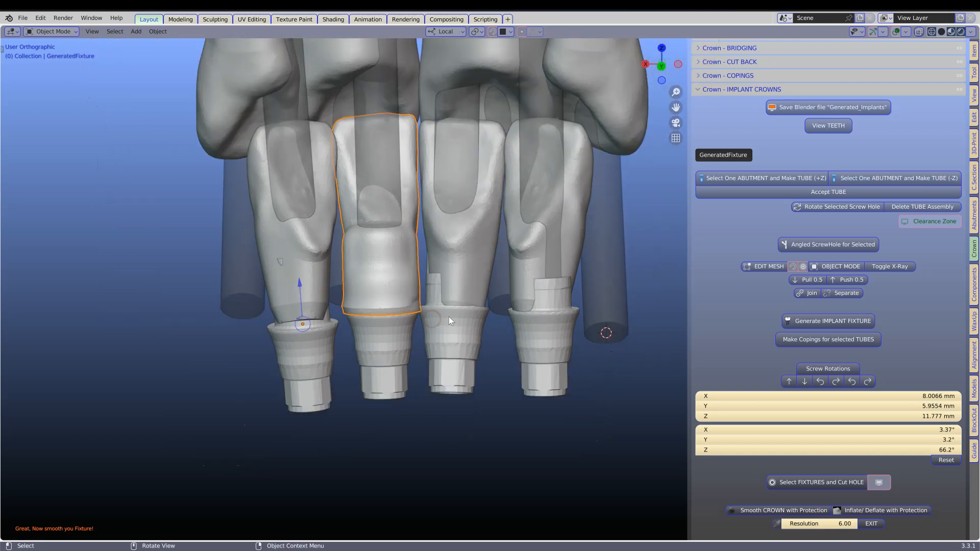
scroll(531, 271, down, 2)
scroll(485, 299, up, 2)
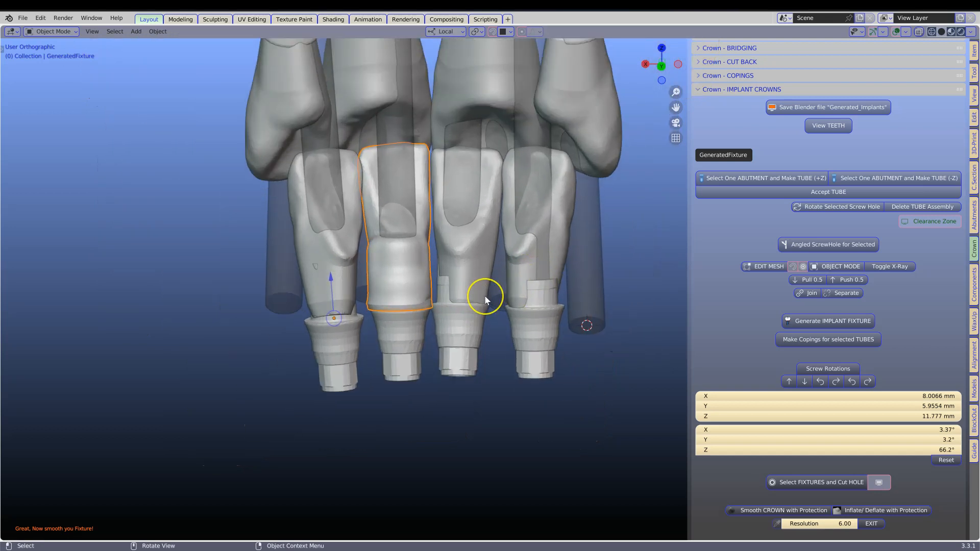
scroll(483, 295, up, 3)
click(472, 271)
click(730, 233)
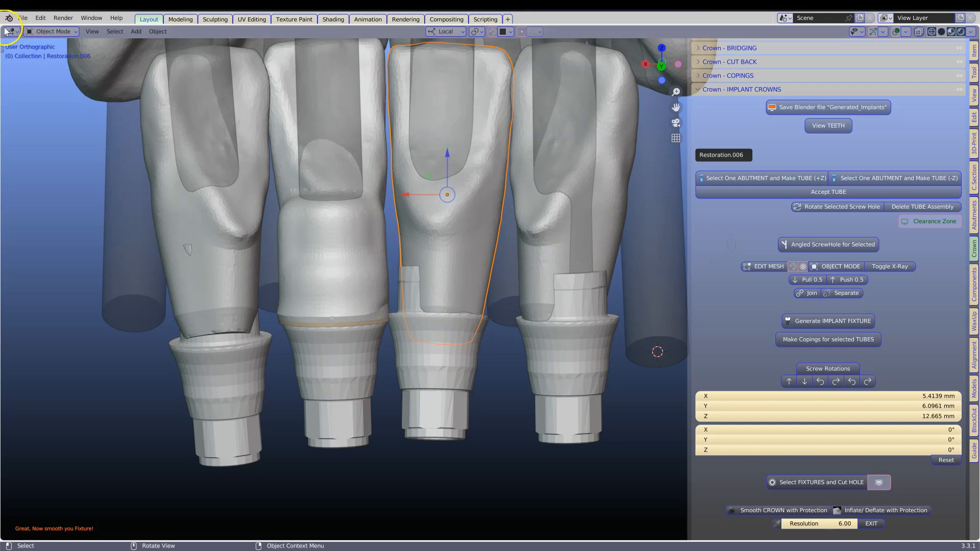
- Split the 3D viewport, turn the new narrow area into an Outliner and widen it so object names are readable
drag(4, 27, 131, 38)
click(19, 32)
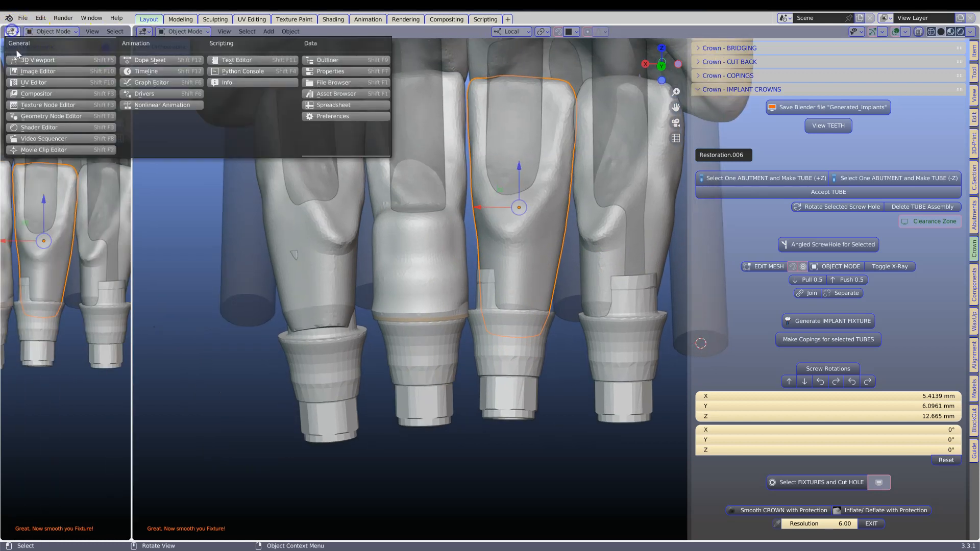
click(328, 62)
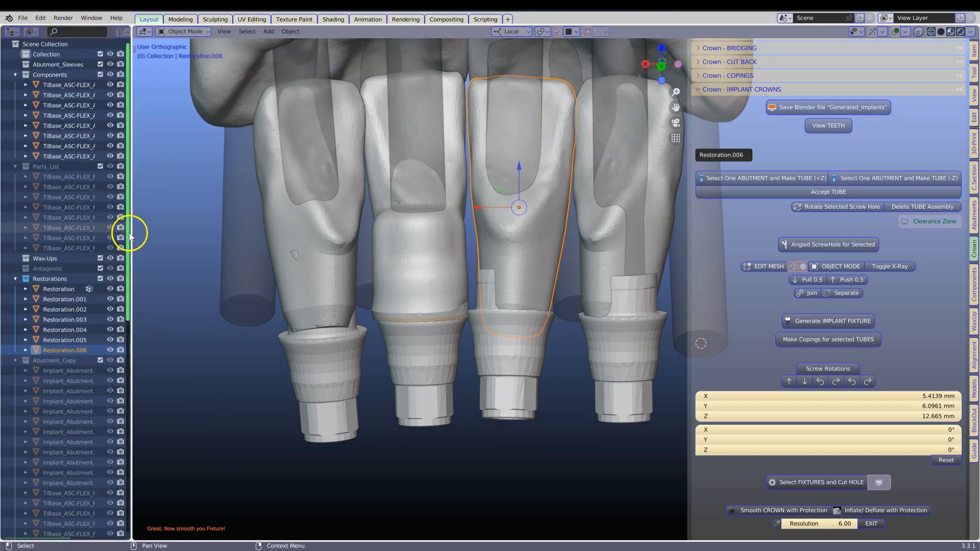
drag(131, 225, 183, 229)
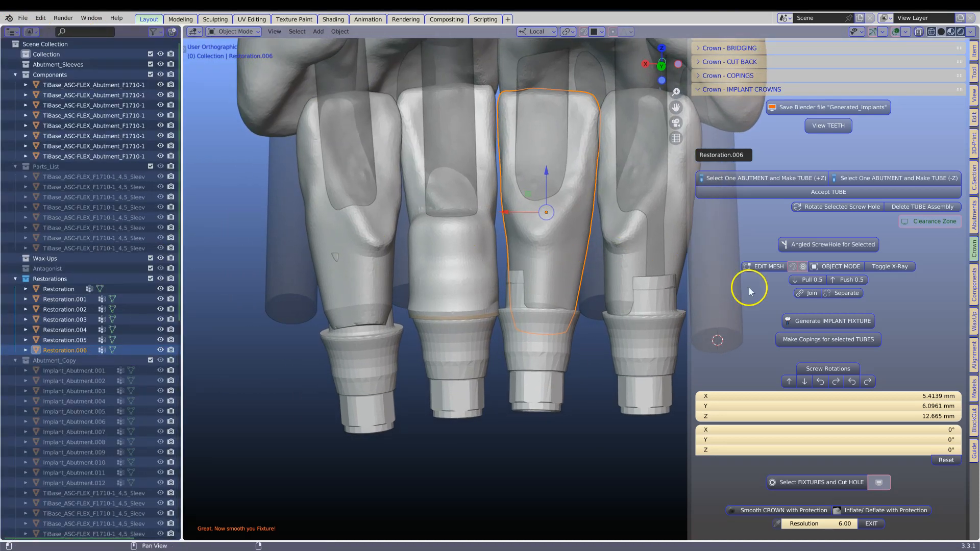
- Display the selectability and viewport-visibility toggle columns in the Outliner
scroll(84, 371, down, 10)
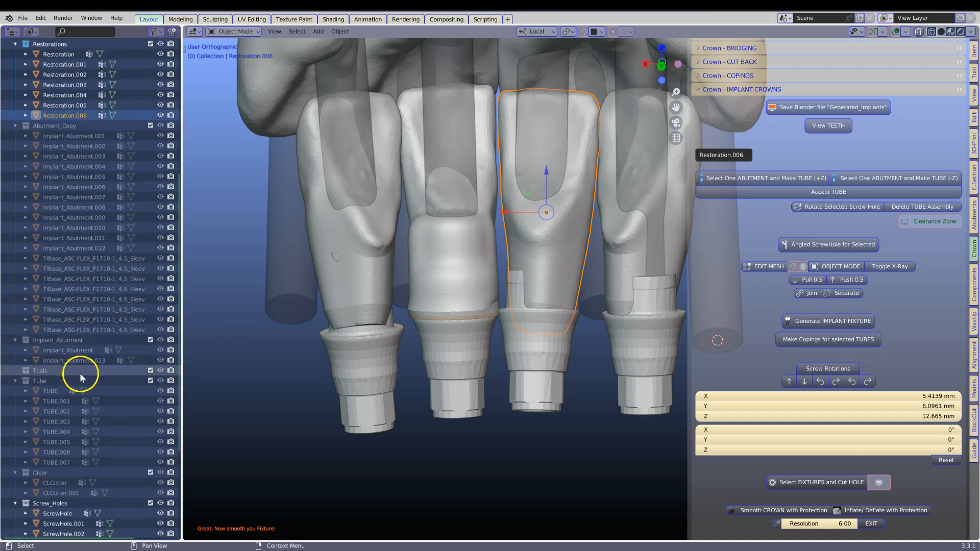
click(155, 32)
click(121, 66)
click(140, 65)
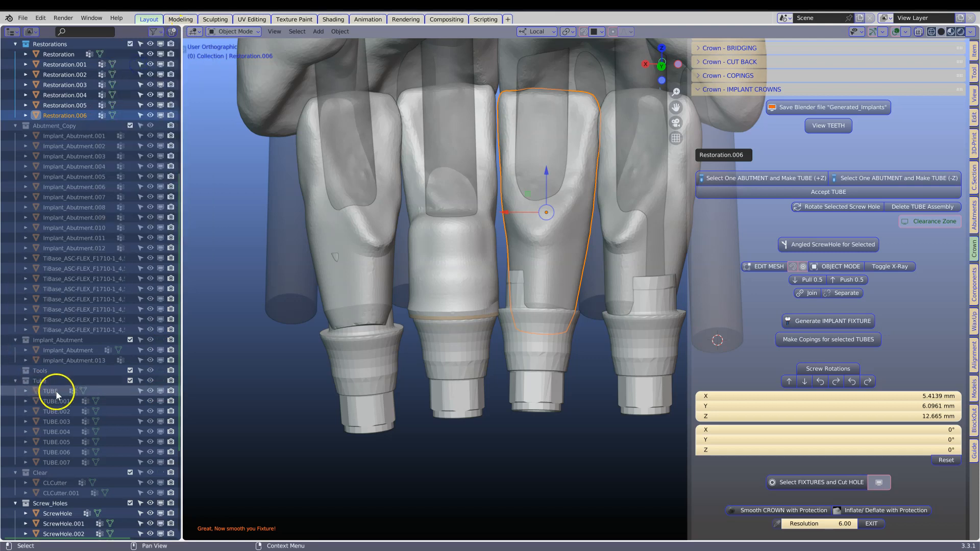
- Show the Tube collection around the lower abutments and narrow the Outliner to its toggle columns
click(161, 381)
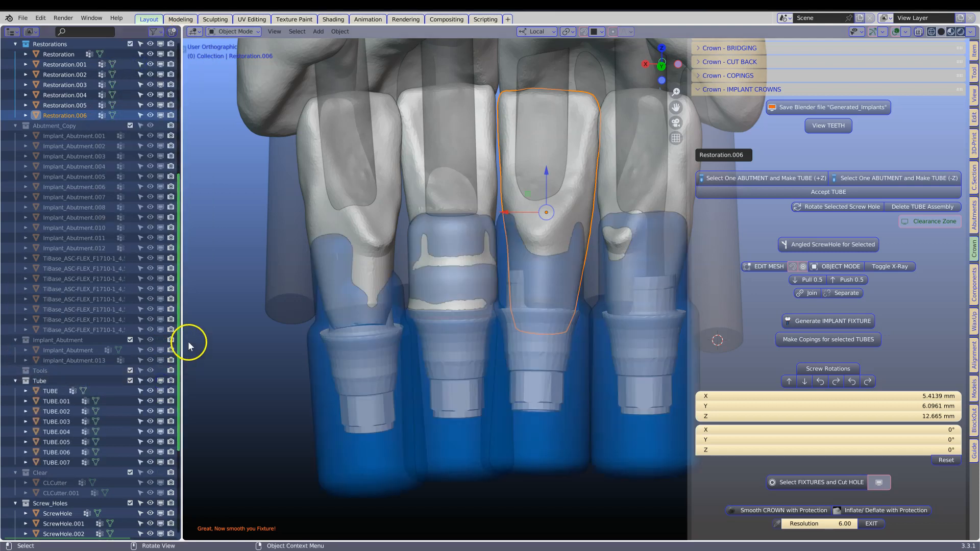
drag(182, 340, 55, 356)
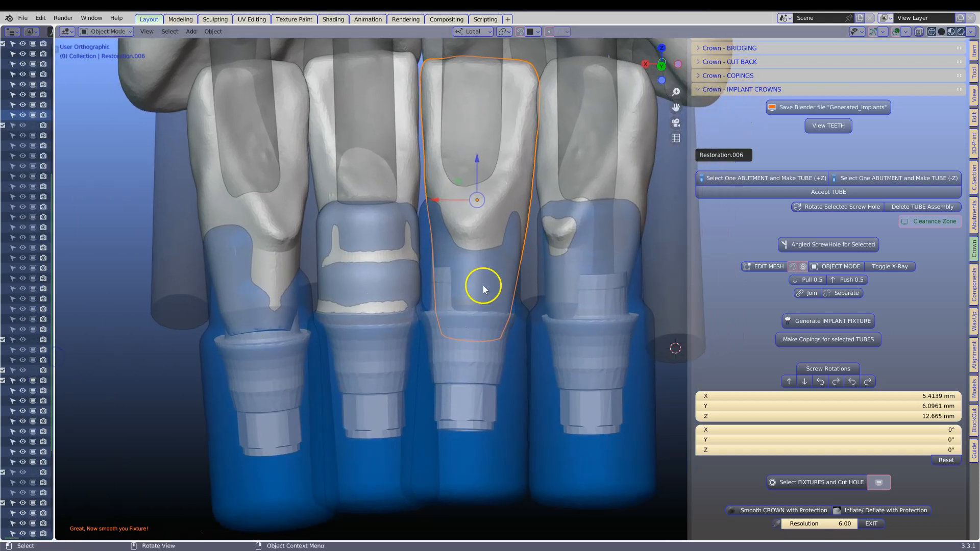
scroll(500, 203, down, 4)
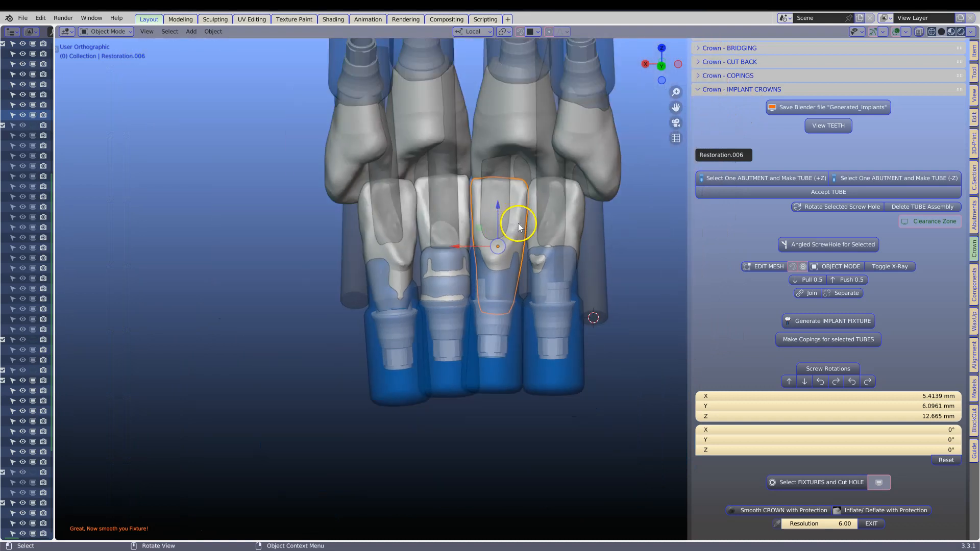
scroll(526, 232, up, 3)
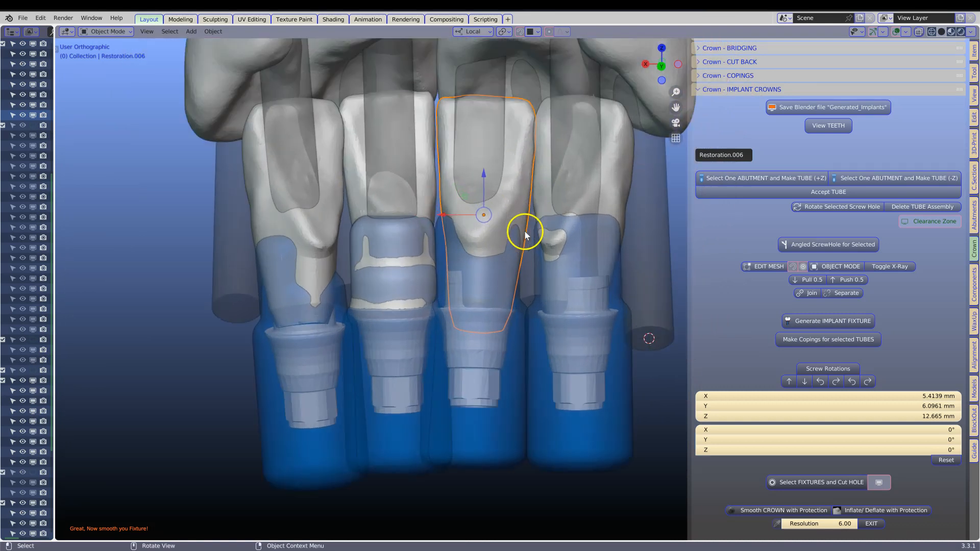
- Generate implant fixtures one at a time from the lower crowns Restoration.006, Restoration.004 and the remaining outer lower crown
click(817, 321)
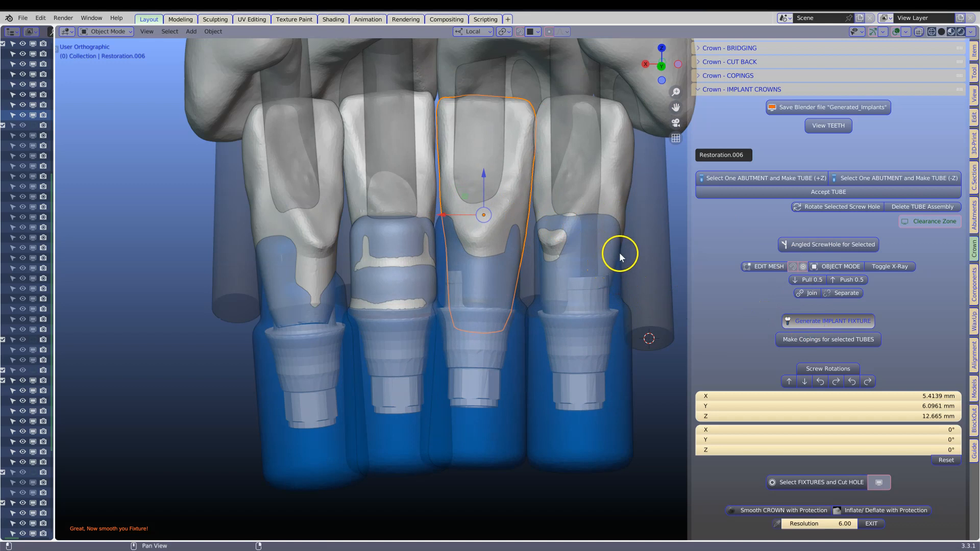
shift+middle_drag(612, 213, 555, 237)
click(554, 237)
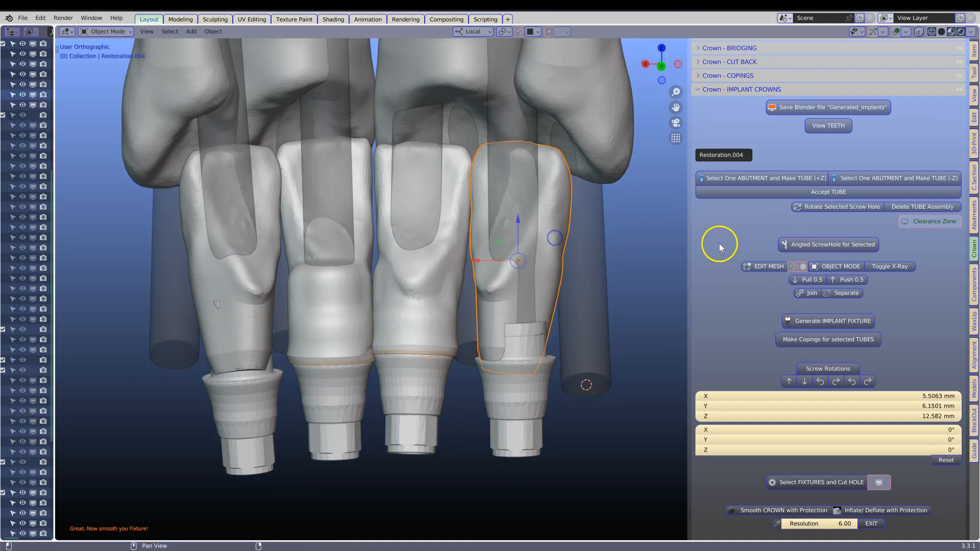
click(801, 321)
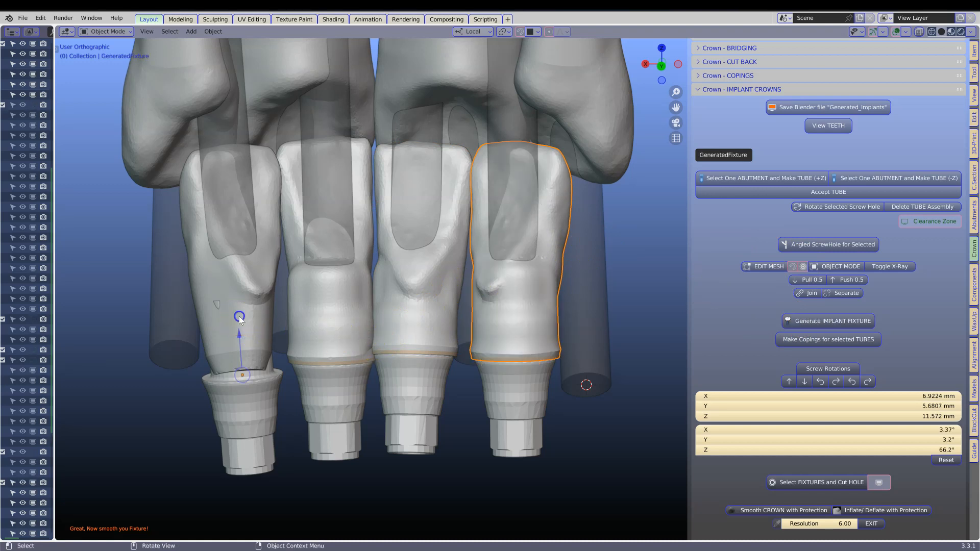
click(239, 320)
click(831, 321)
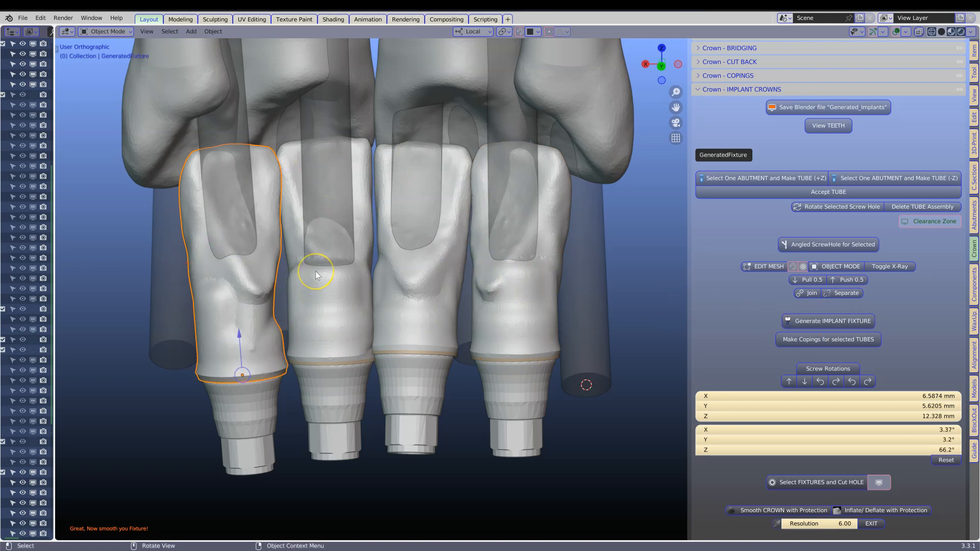
- Select the two outer upper crowns together and generate implant fixtures from them
middle_drag(312, 255, 305, 249)
middle_drag(283, 211, 277, 276)
click(265, 204)
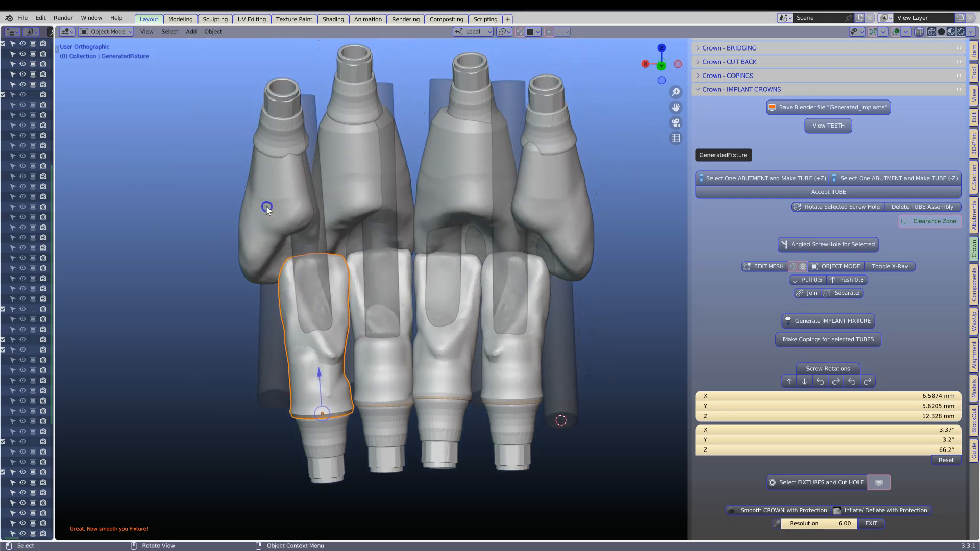
shift+click(535, 198)
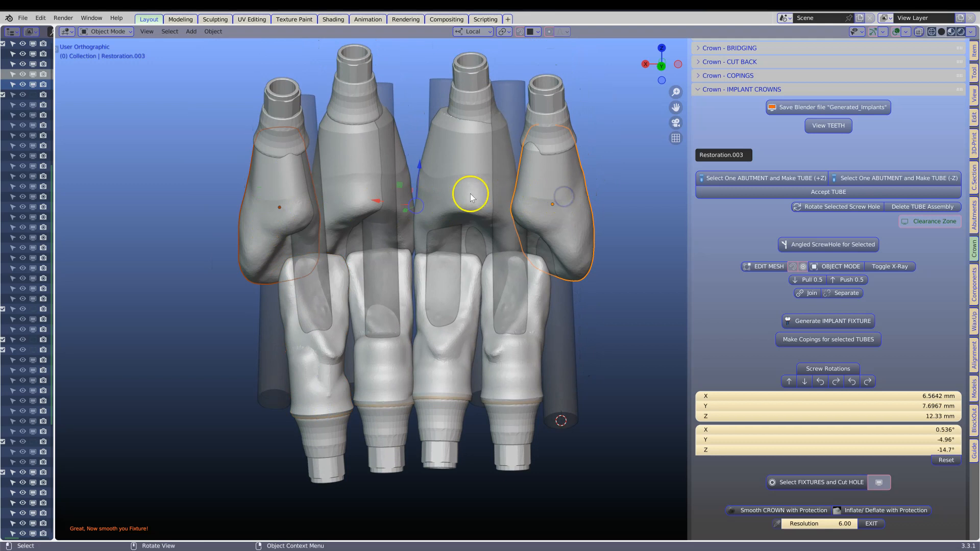
click(826, 322)
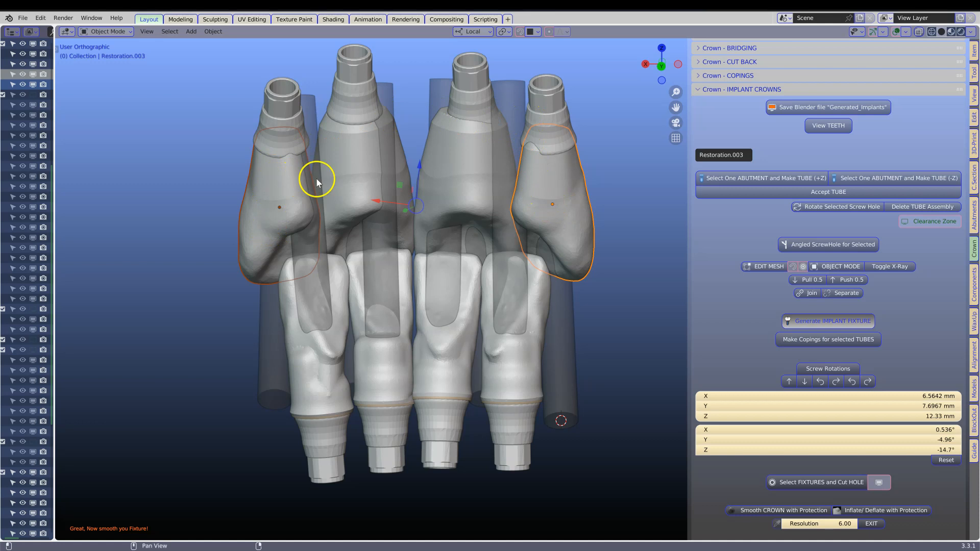
- Generate an implant fixture from the upper central crown Restoration.001
middle_drag(360, 176, 361, 136)
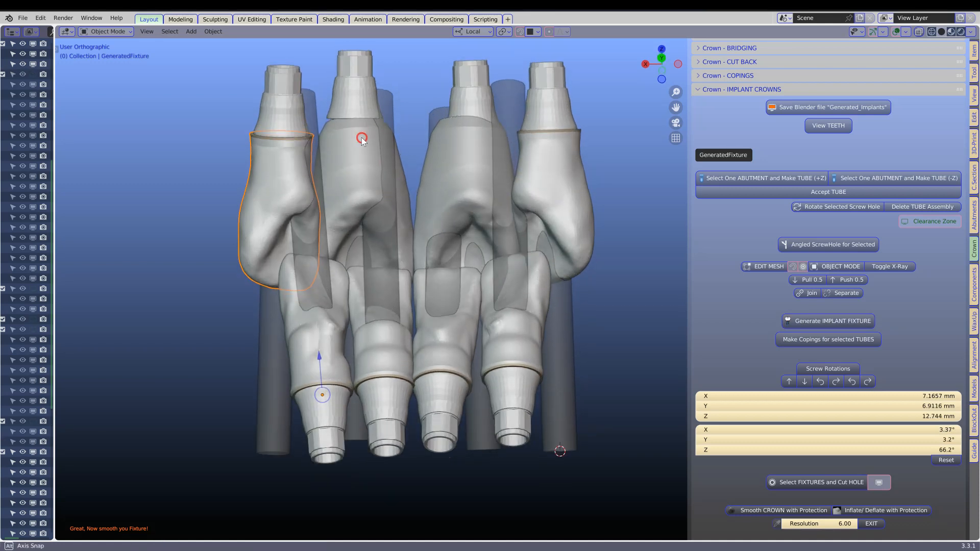
scroll(516, 154, up, 3)
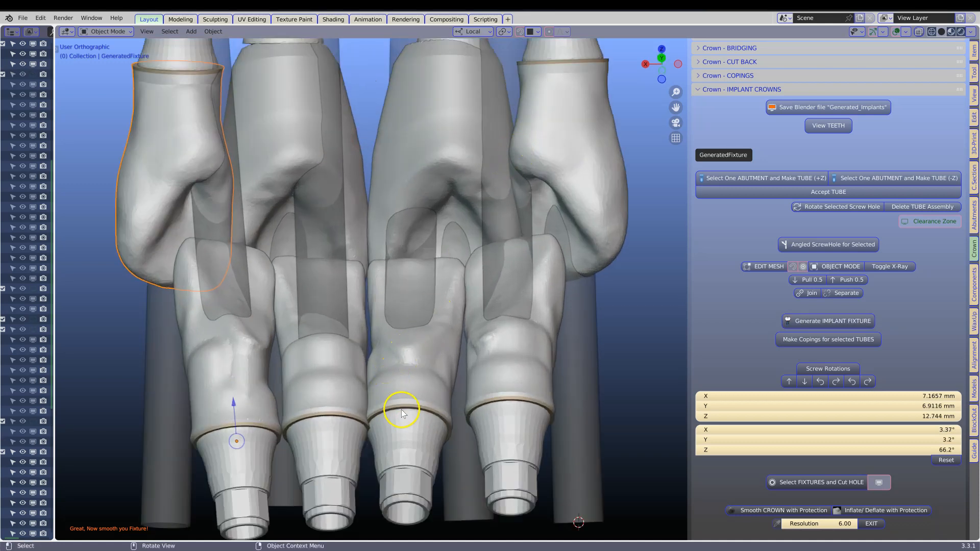
middle_drag(356, 280, 291, 182)
click(318, 158)
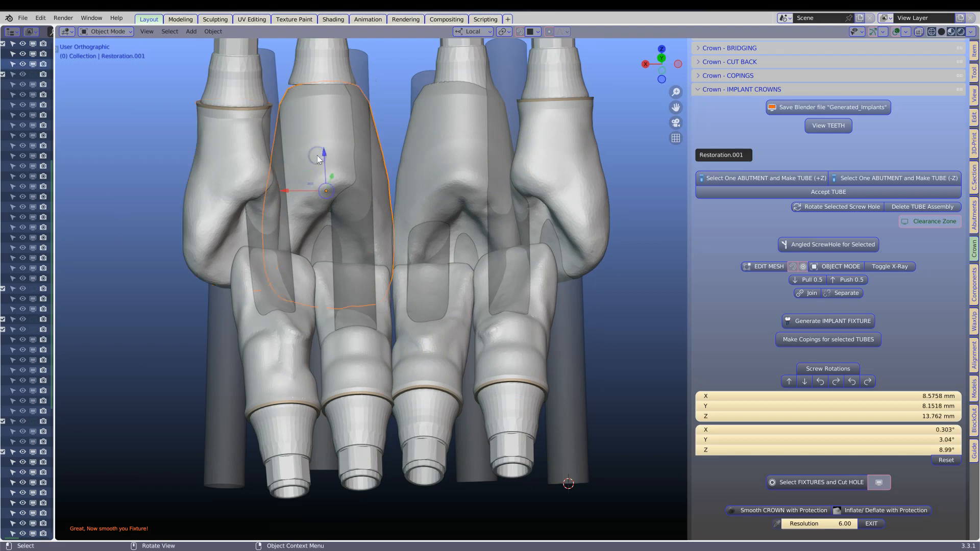
click(808, 323)
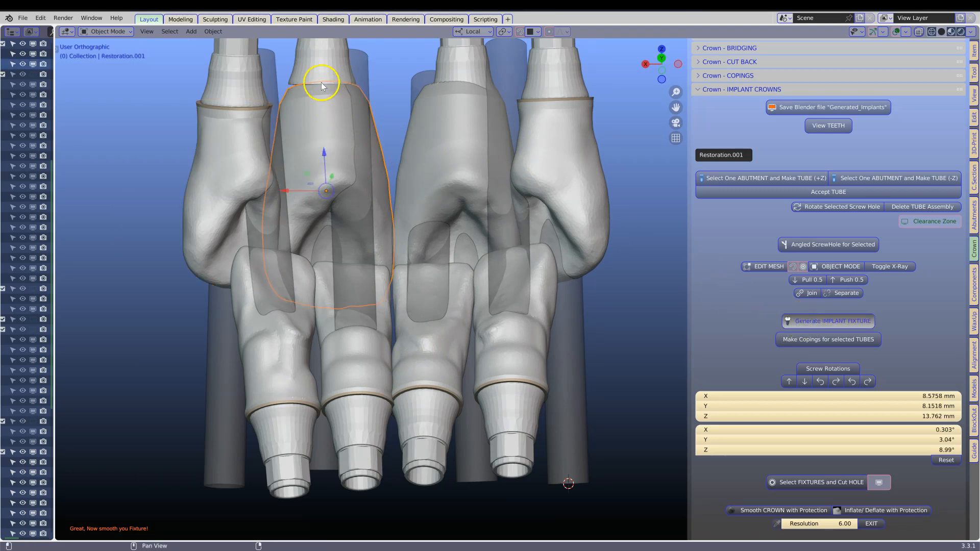
- Try generating an implant fixture from the other upper central crown, Restoration, and check its shape around the abutment
click(436, 146)
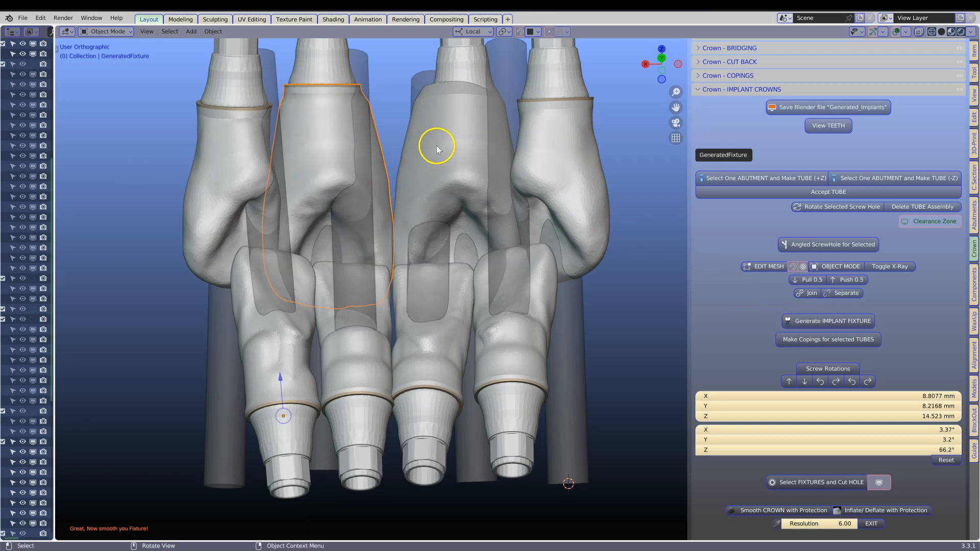
click(827, 323)
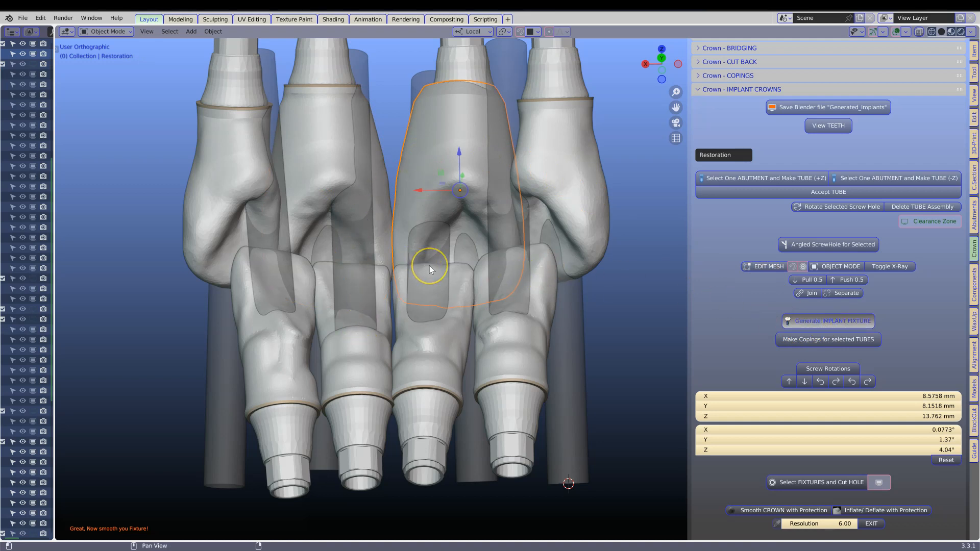
scroll(430, 265, down, 2)
middle_drag(430, 265, 424, 280)
scroll(424, 280, up, 2)
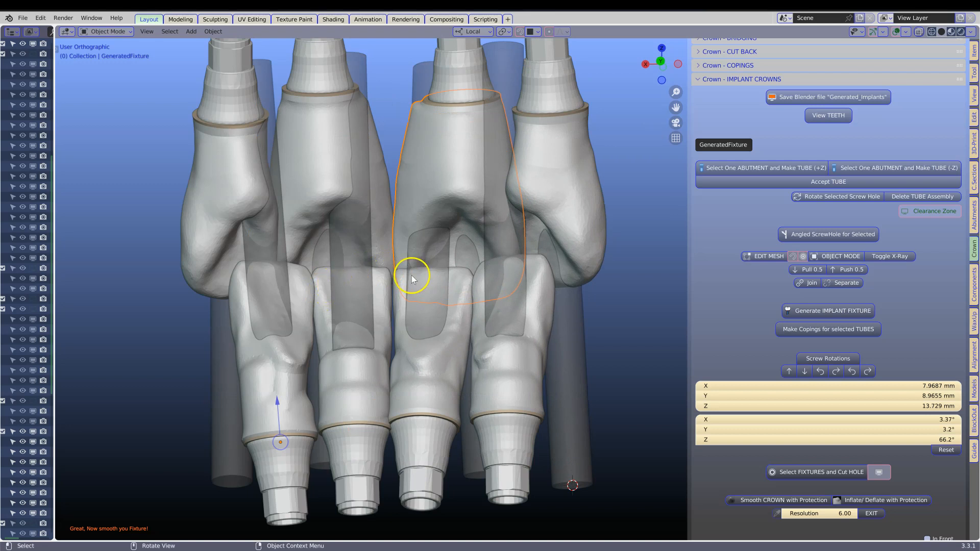
- Duplicate the upper central crown Restoration and place the copy in the empty space beside the arch
scroll(409, 275, down, 2)
click(457, 240)
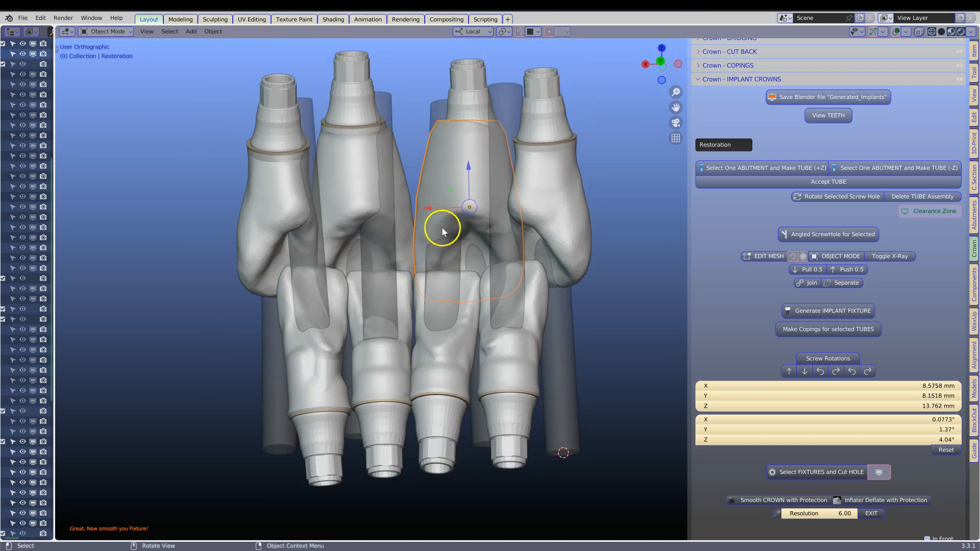
key(shift)
key(shift+d)
right_click(453, 179)
drag(452, 179, 115, 154)
click(115, 154)
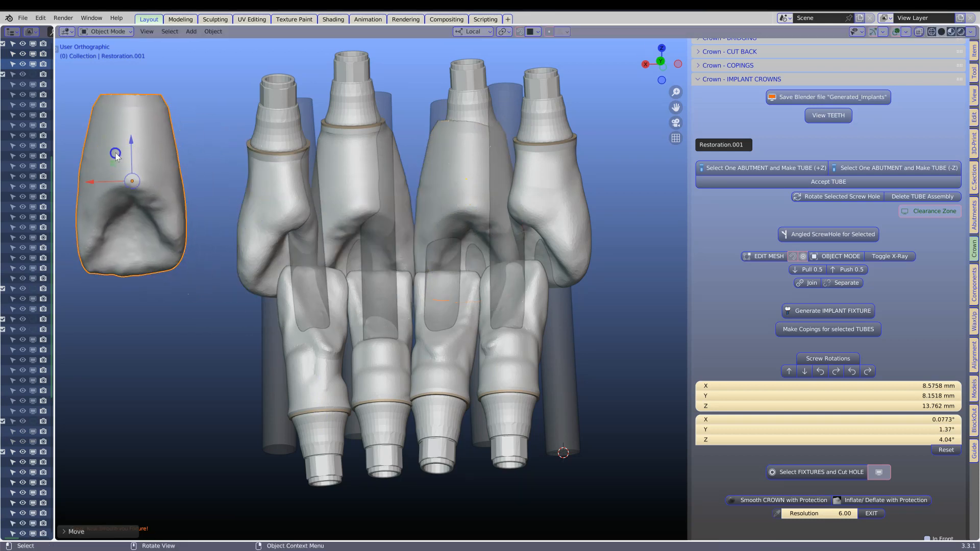
- Generate an implant fixture from the original upper central crown Restoration, leaving the copy aside
scroll(200, 199, down, 1)
shift+middle_drag(204, 201, 238, 233)
scroll(260, 250, up, 2)
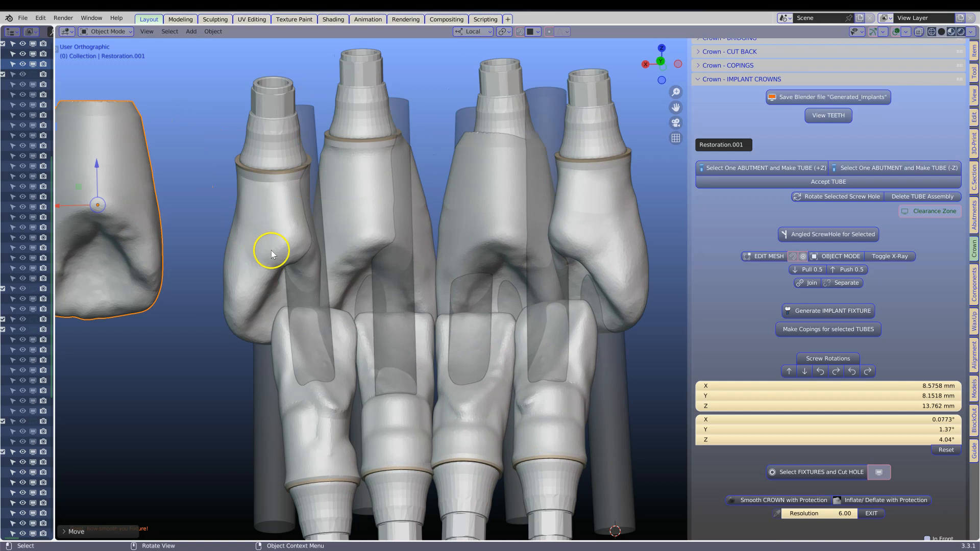
scroll(350, 229, down, 1)
click(499, 213)
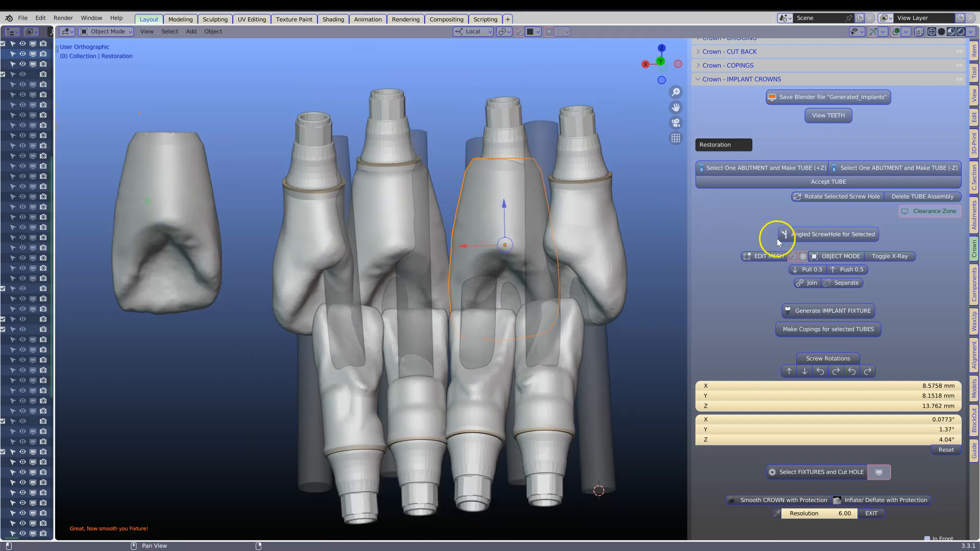
click(846, 311)
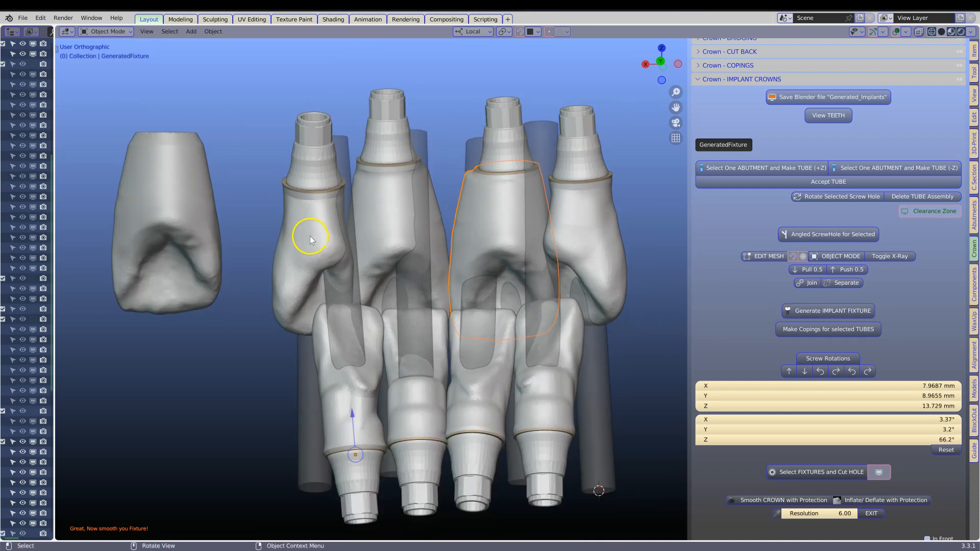
- Isolate the four upper and four lower generated fixtures and inspect their abutment openings
shift+click(310, 235)
shift+click(361, 213)
shift+click(486, 208)
shift+click(595, 228)
shift+click(550, 387)
shift+click(492, 388)
shift+click(429, 399)
shift+click(348, 394)
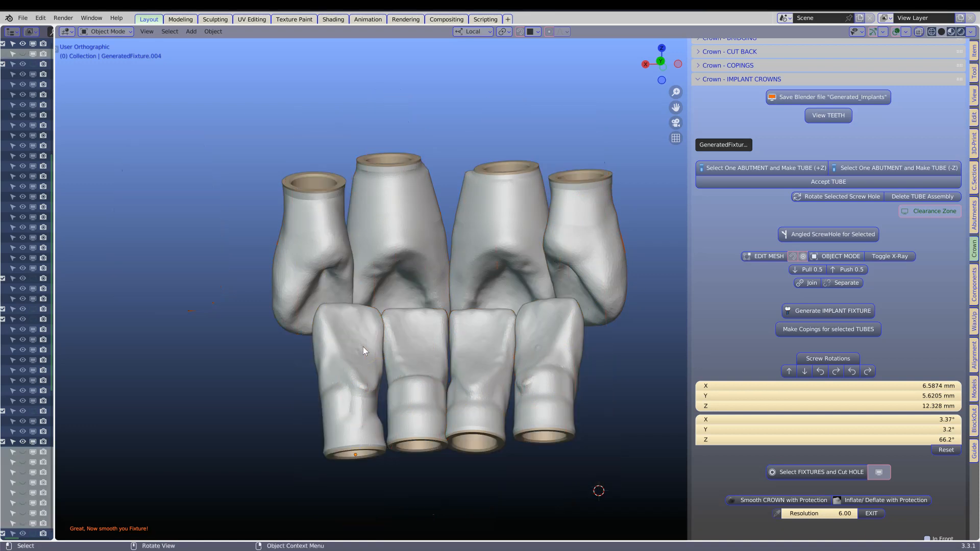
scroll(415, 287, up, 2)
middle_drag(413, 290, 469, 347)
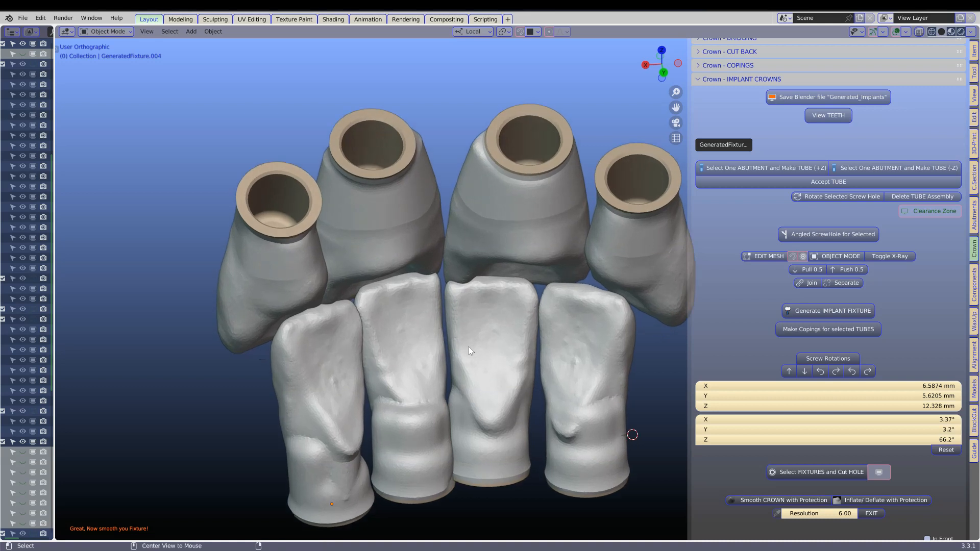
- Reveal all hidden objects, clear the selection and return to a front view of the arch
key(alt+h)
scroll(467, 347, down, 3)
click(264, 354)
middle_drag(265, 354, 377, 334)
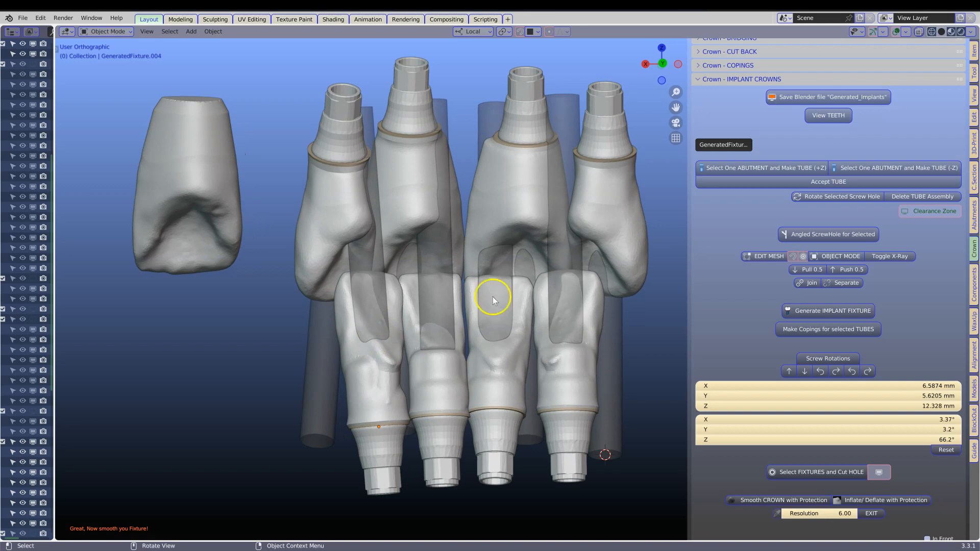
scroll(532, 157, up, 1)
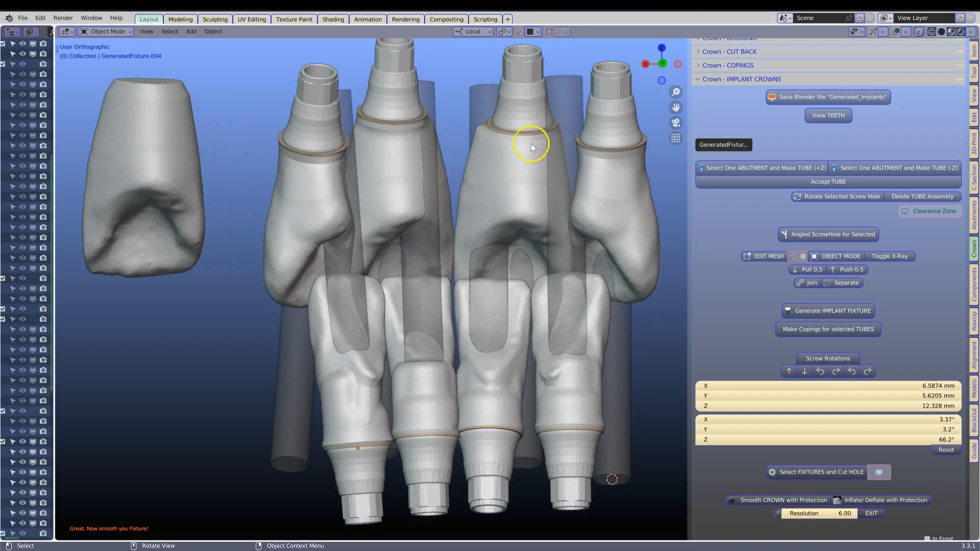
- Select the fixture generated from the upper central crown Restoration and delete it
middle_drag(507, 182, 510, 240)
scroll(550, 237, up, 1)
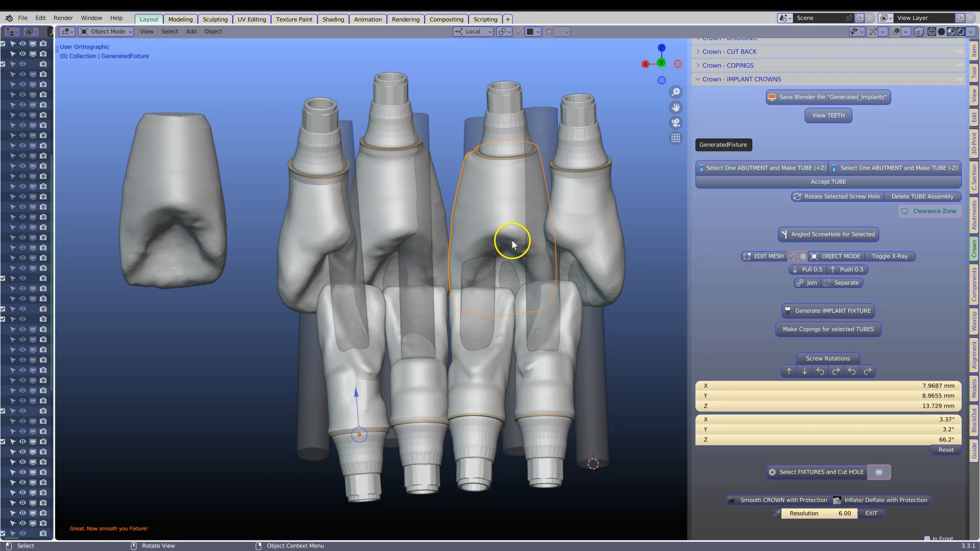
scroll(510, 240, up, 1)
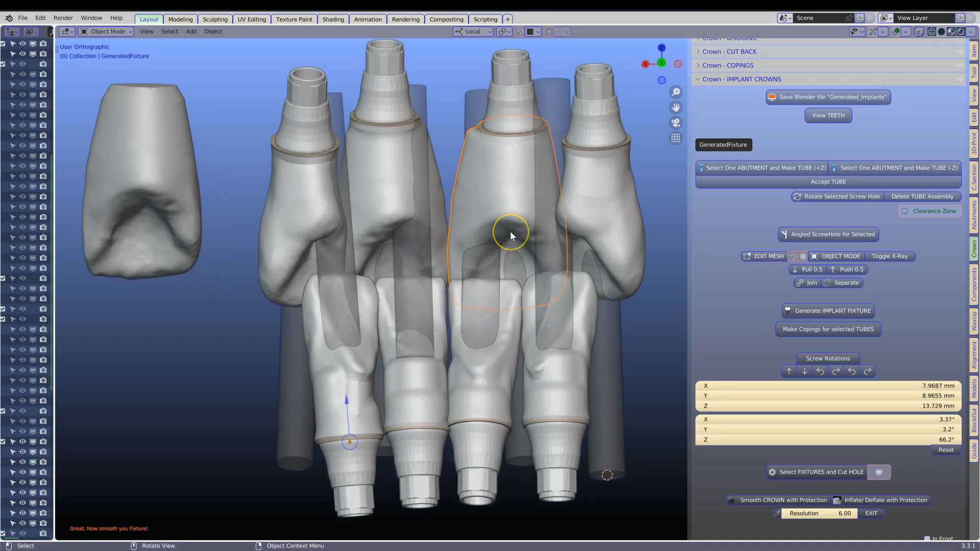
key(x)
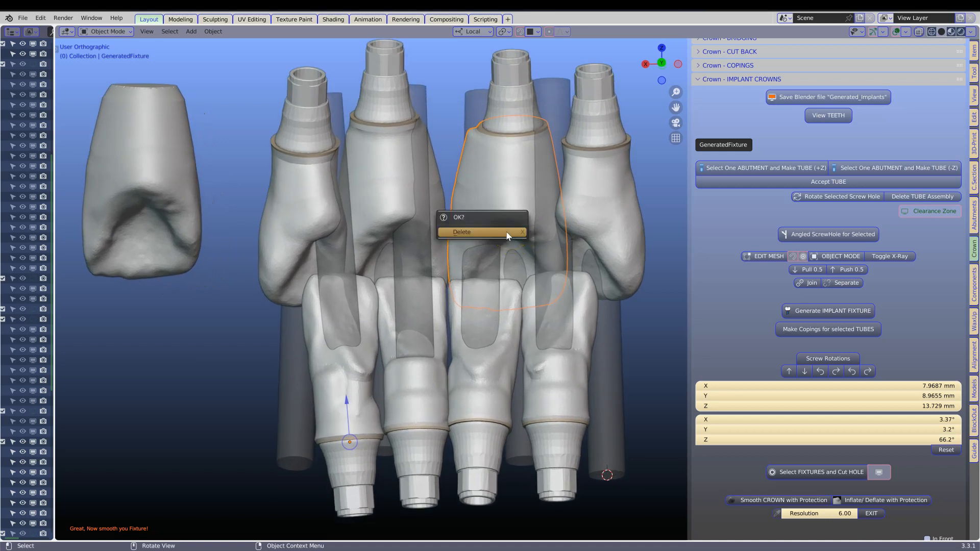
click(490, 229)
- Move the spare crown copy onto the exposed upper central abutment
click(163, 189)
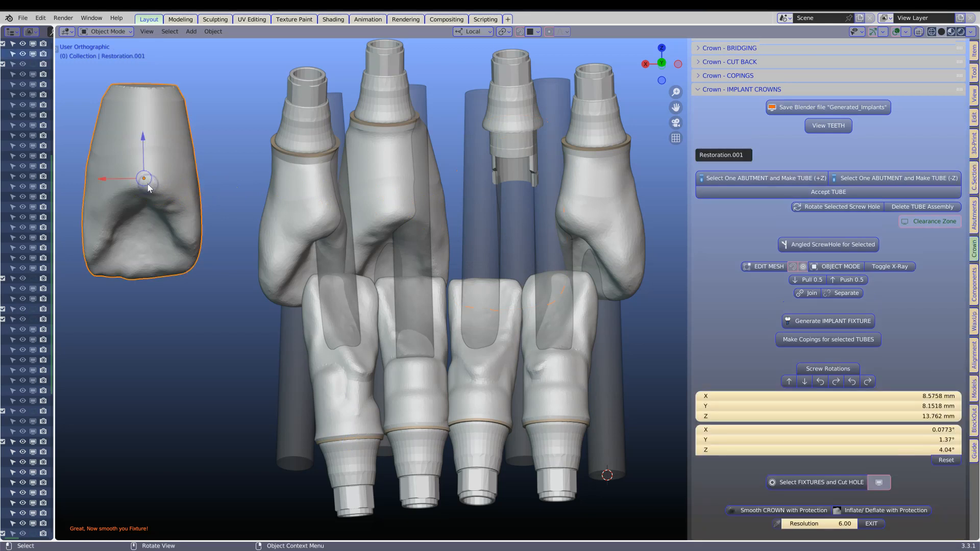
key(g)
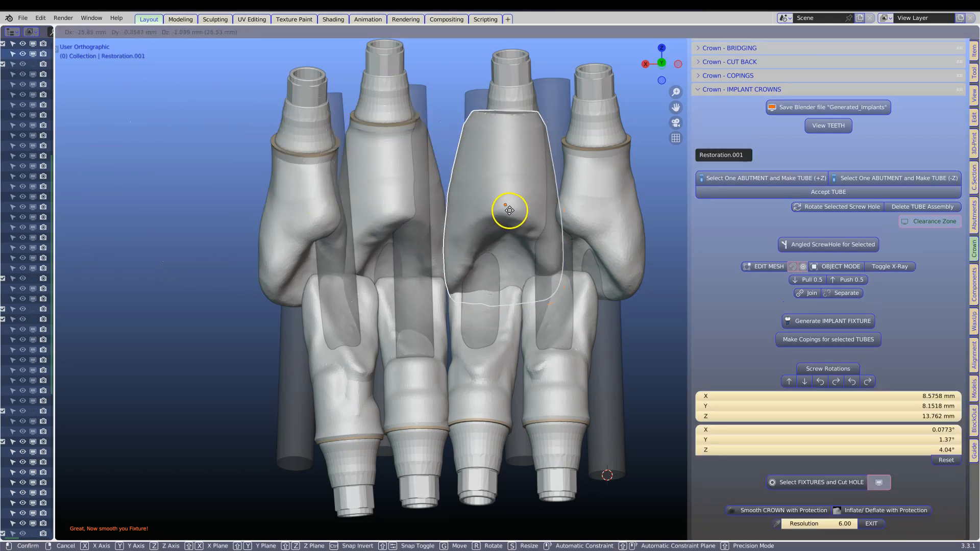
drag(516, 198, 515, 199)
middle_drag(515, 199, 520, 281)
drag(508, 244, 506, 223)
- Fine-tune the copied crown's position on its abutment and generate an implant fixture from it
middle_drag(506, 223, 486, 164)
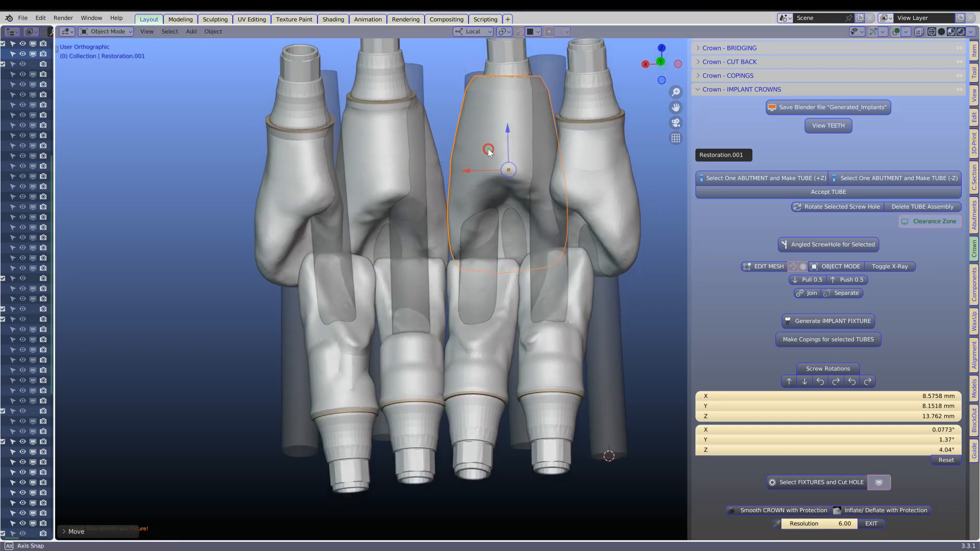
click(487, 163)
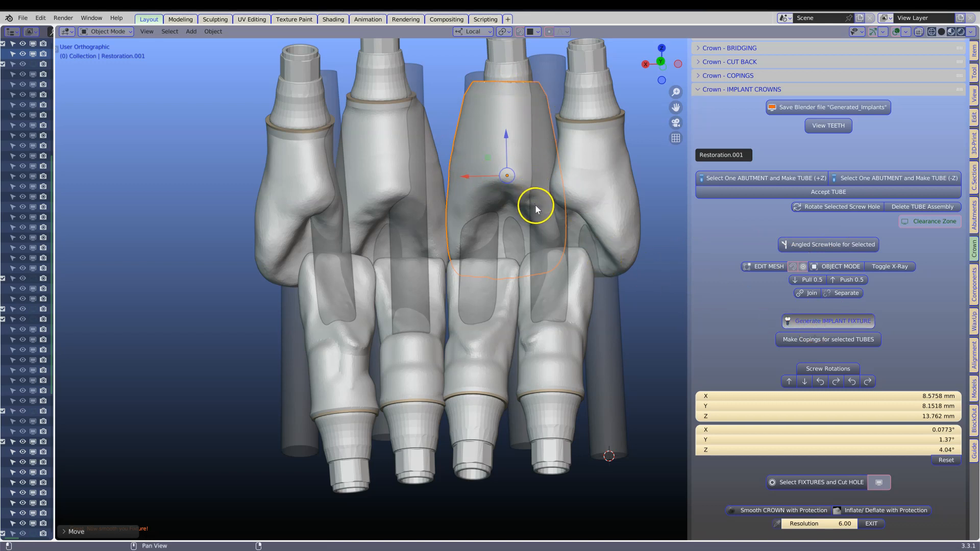
middle_drag(538, 180, 473, 210)
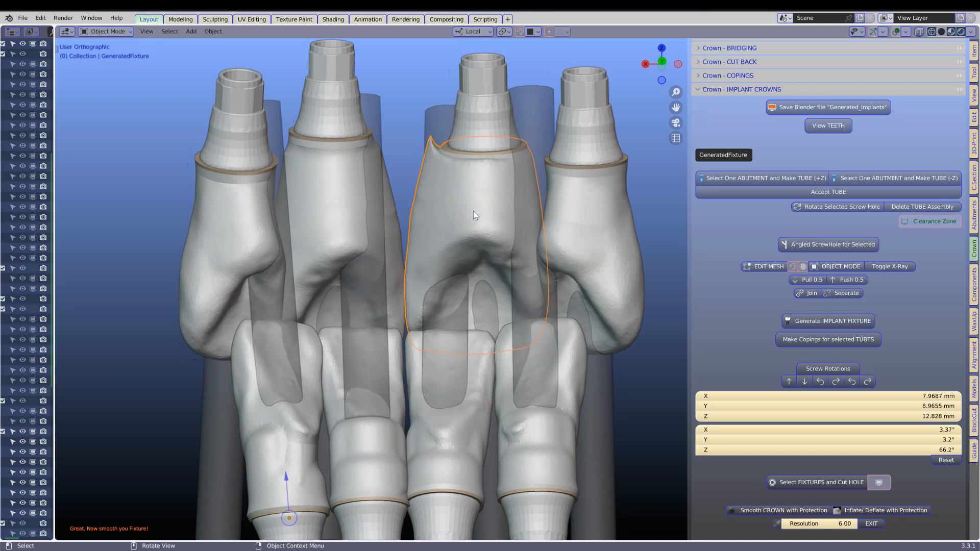
- Hide the fixture generated from the copied crown and reveal the Tube collection
key(h)
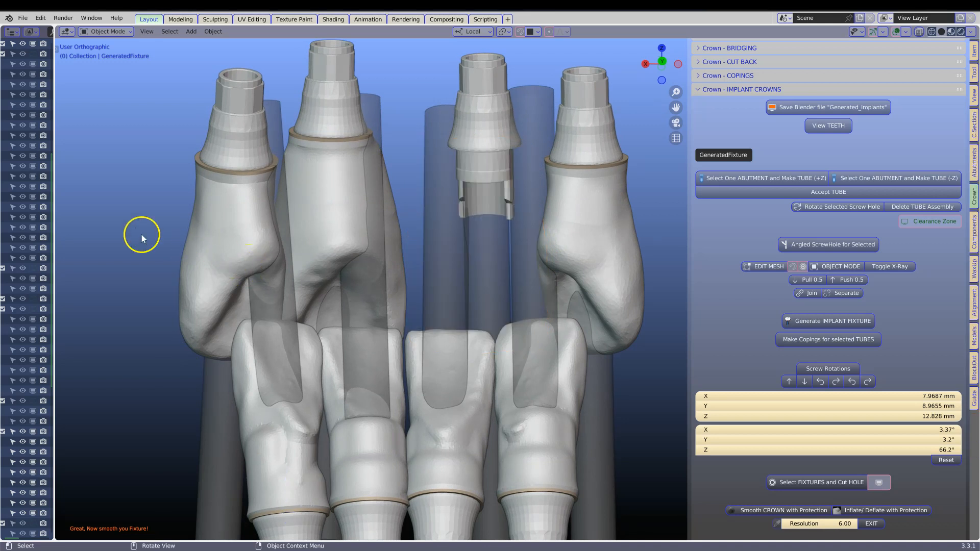
drag(53, 217, 224, 212)
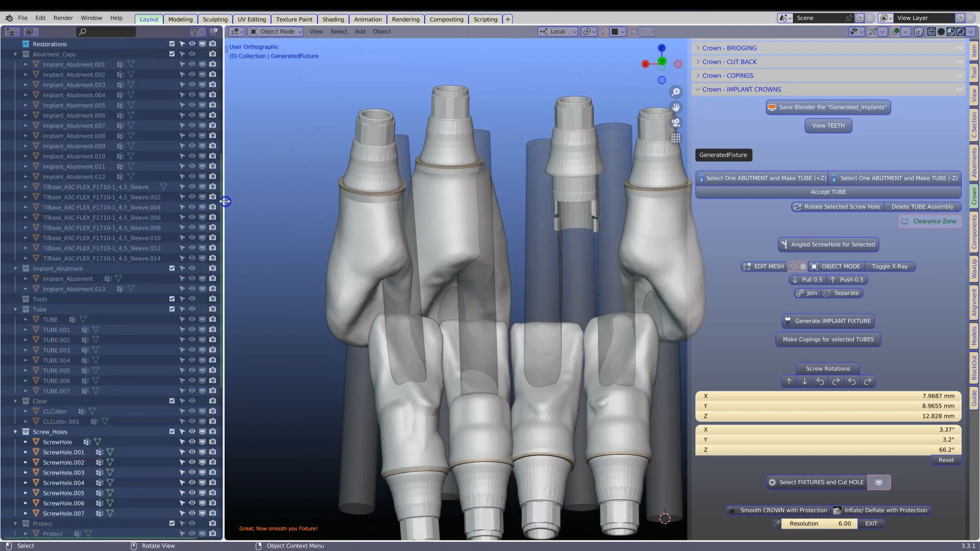
scroll(98, 378, down, 5)
scroll(95, 398, down, 6)
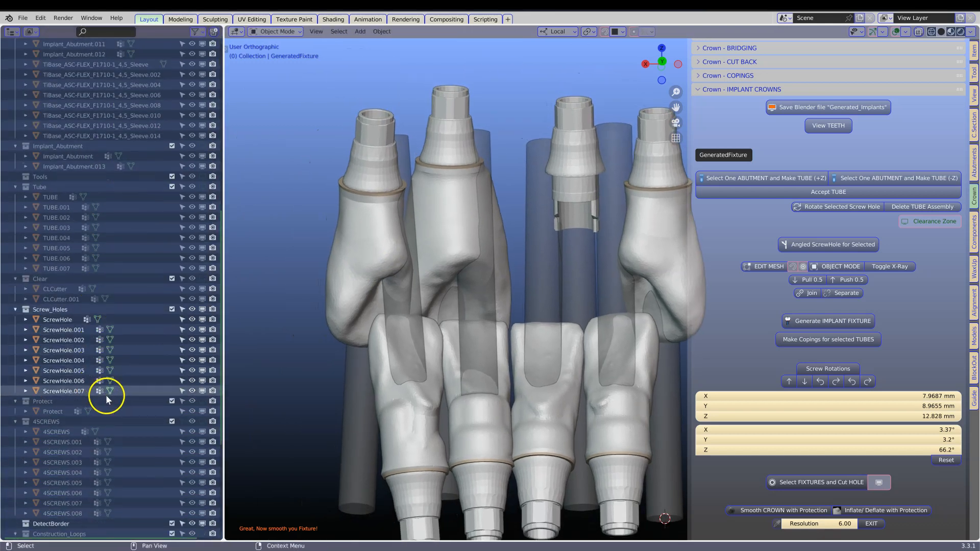
scroll(106, 401, up, 1)
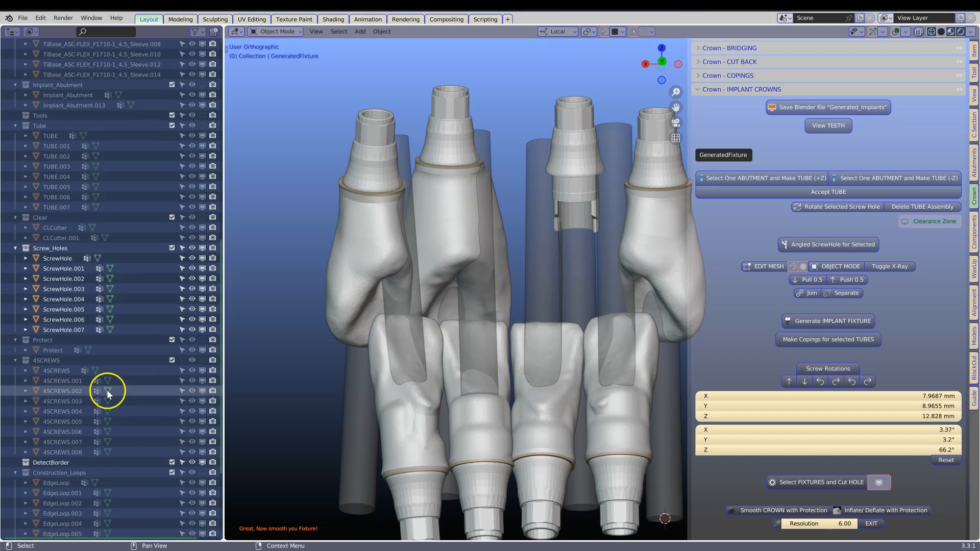
click(204, 128)
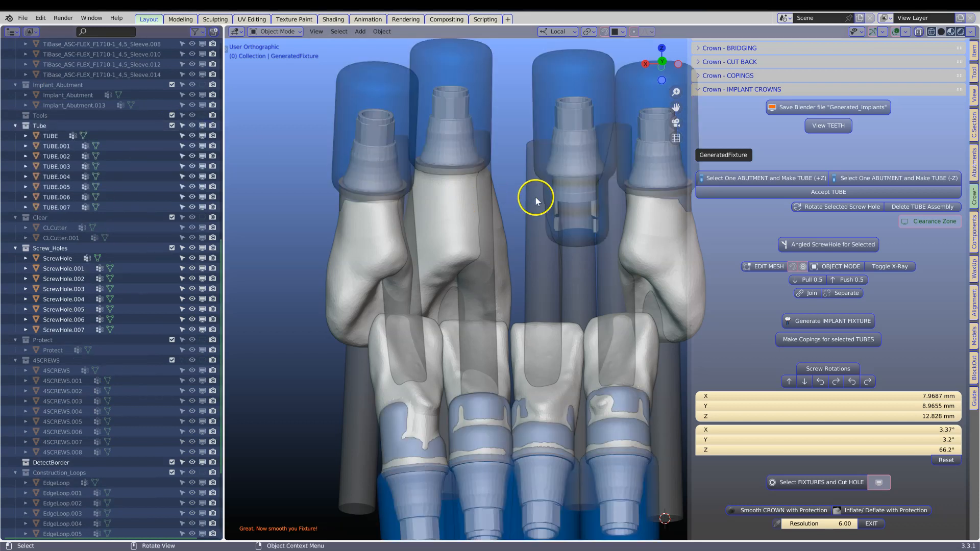
- Make a coping from the tube over the exposed upper central abutment
click(576, 88)
scroll(580, 204, up, 4)
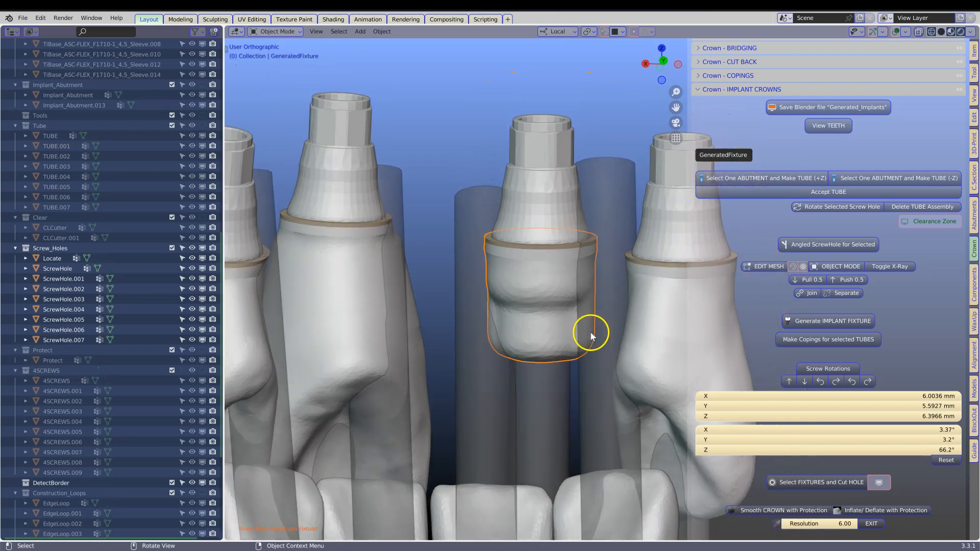
middle_drag(590, 333, 556, 263)
- Delete the upper central coping and unhide the crown fixture generated from the copy
key(x)
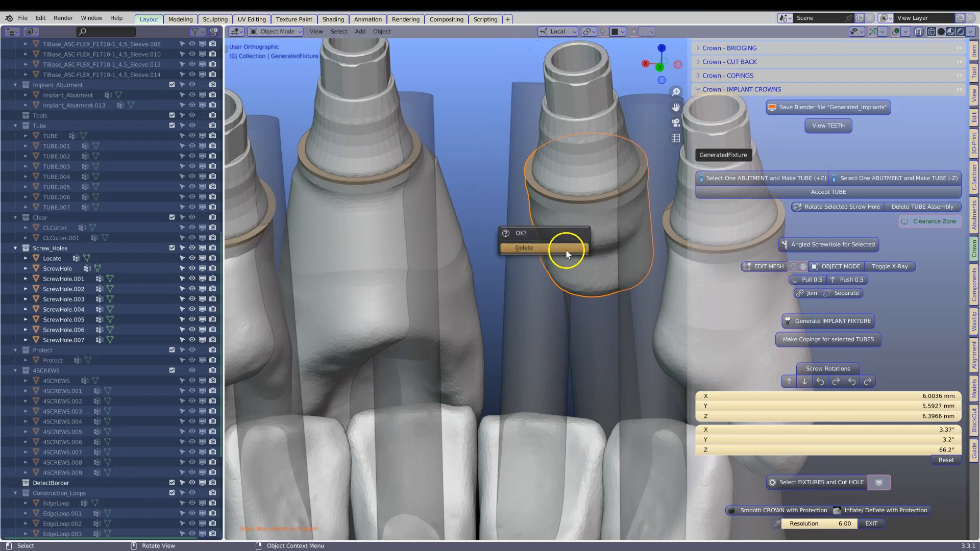
click(552, 248)
middle_drag(551, 250, 560, 254)
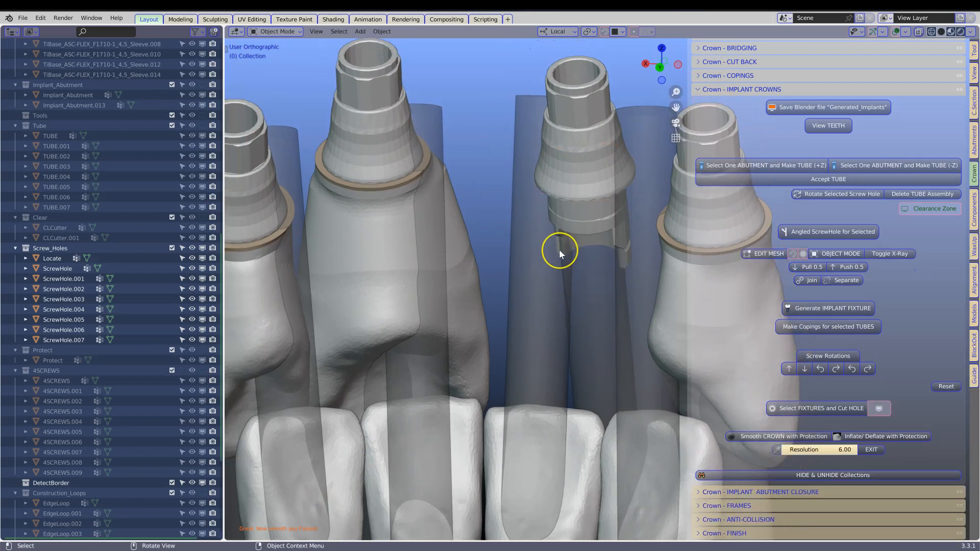
key(alt+h)
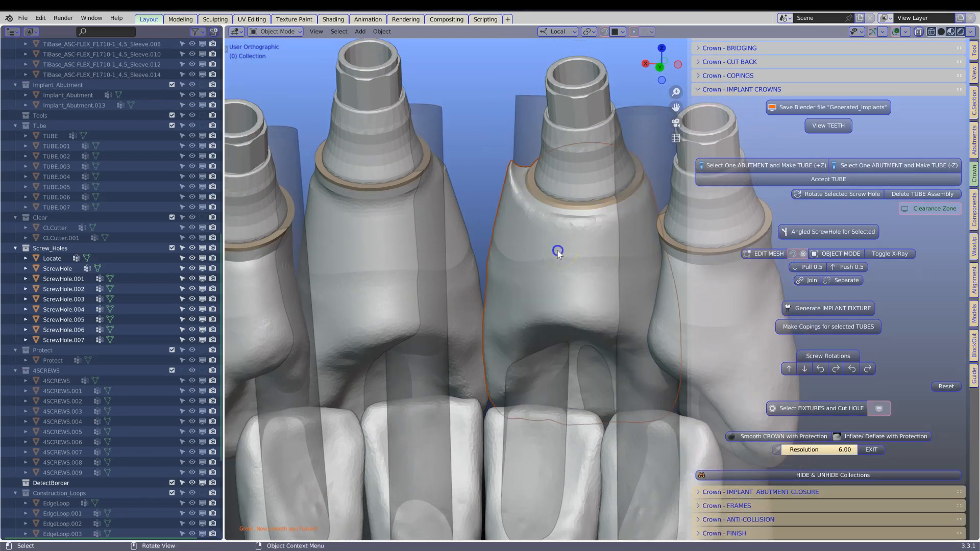
- Start protected crown smoothing on the upper central replacement fixture and set the brush radius to 165 px
click(558, 250)
scroll(558, 253, down, 3)
middle_drag(559, 254, 506, 308)
scroll(795, 372, down, 4)
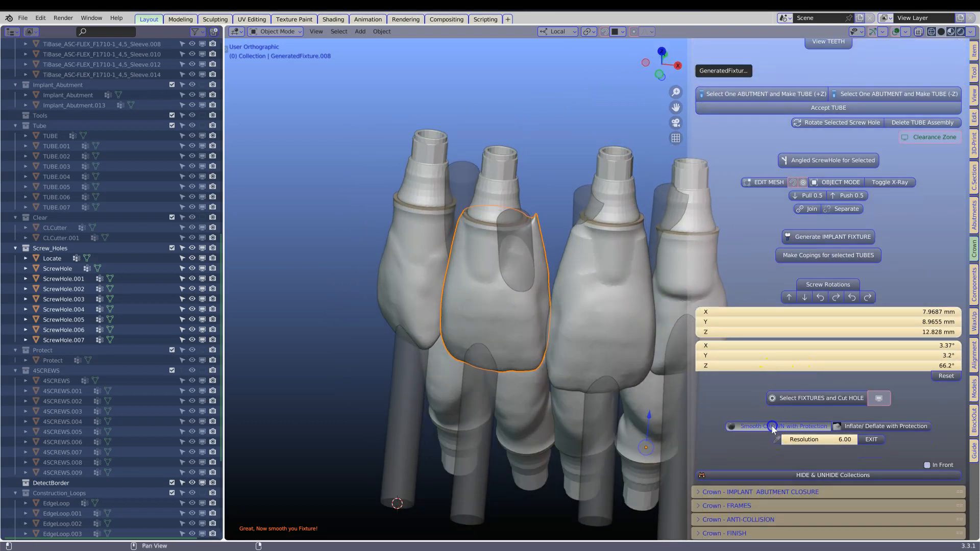
click(773, 427)
right_click(488, 178)
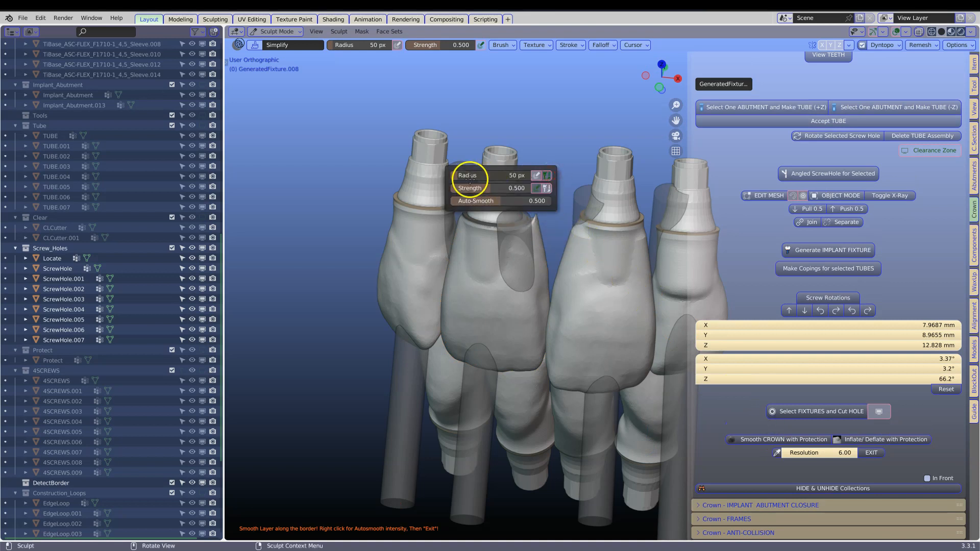
click(553, 150)
middle_drag(572, 106, 559, 219)
scroll(536, 245, up, 2)
- Smooth the replacement crown's margin all around the abutment border, including the raised spike, and exit smoothing
drag(504, 288, 501, 292)
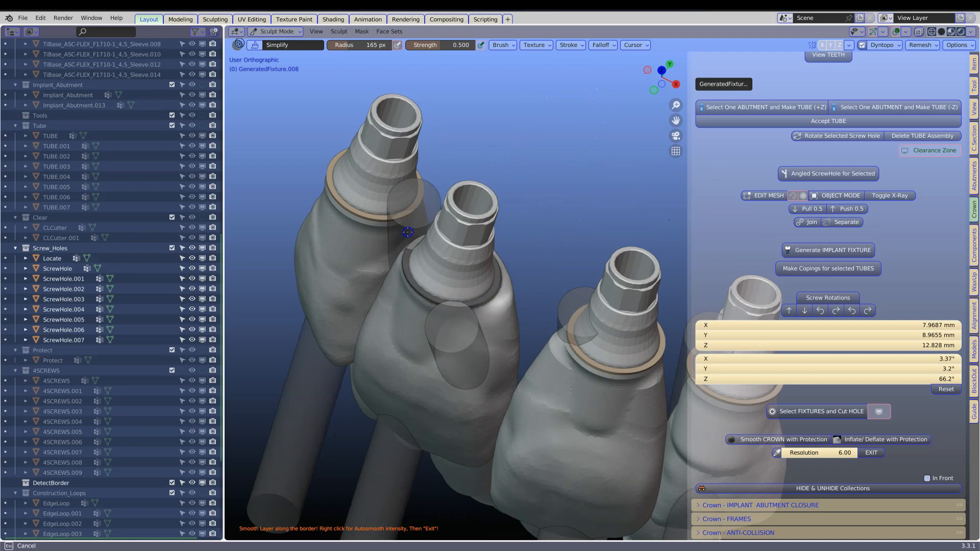
middle_drag(408, 232, 497, 285)
middle_drag(431, 310, 482, 353)
middle_drag(407, 332, 459, 377)
mouse_move(368, 335)
middle_down()
mouse_move(396, 320)
mouse_move(433, 350)
mouse_move(416, 362)
middle_up()
mouse_move(355, 362)
mouse_down()
mouse_move(335, 332)
mouse_move(490, 354)
mouse_up()
mouse_move(449, 363)
middle_down()
mouse_move(418, 357)
mouse_move(428, 355)
middle_up()
middle_drag(440, 292, 485, 216)
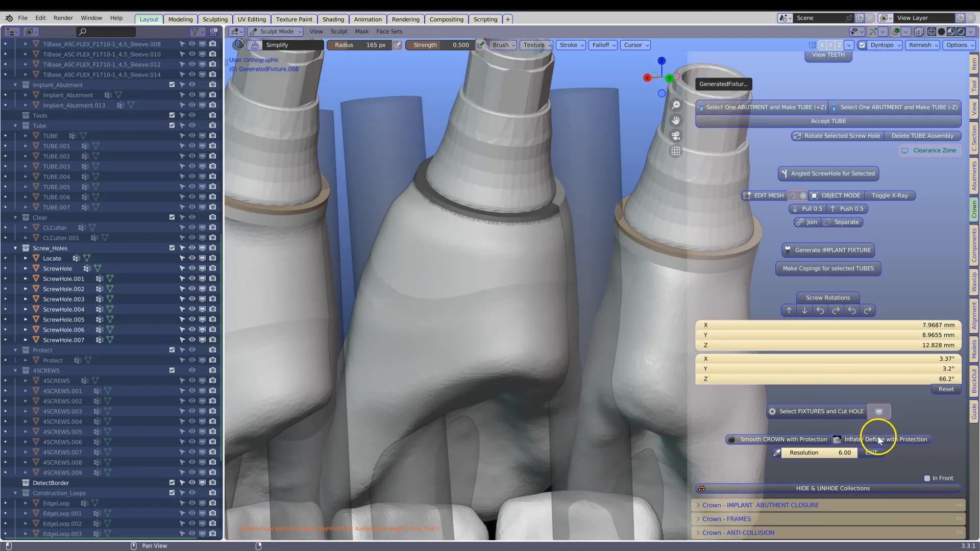
click(872, 453)
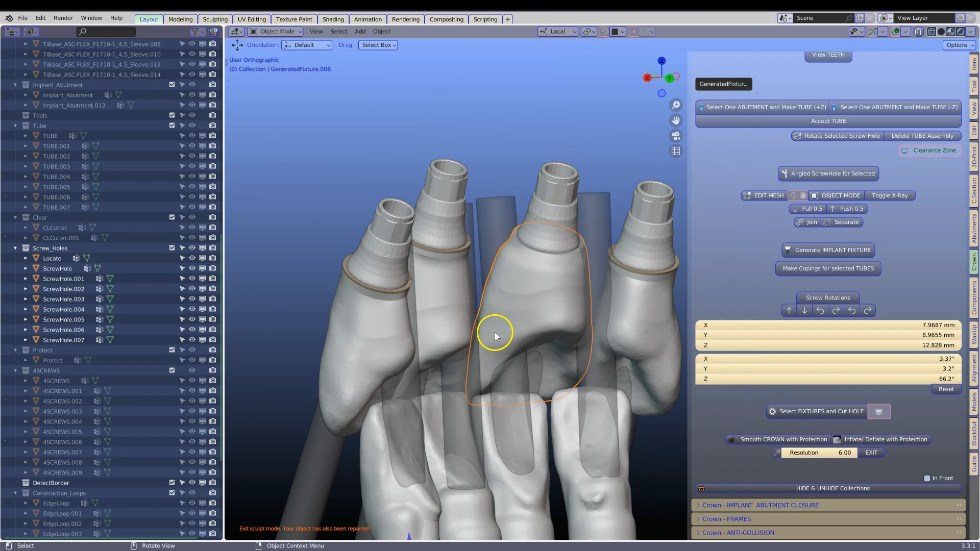
- Convert the upper central crown's straight screw hole, ScrewHole.007, into an angled screw hole
middle_drag(498, 337, 392, 316)
click(479, 326)
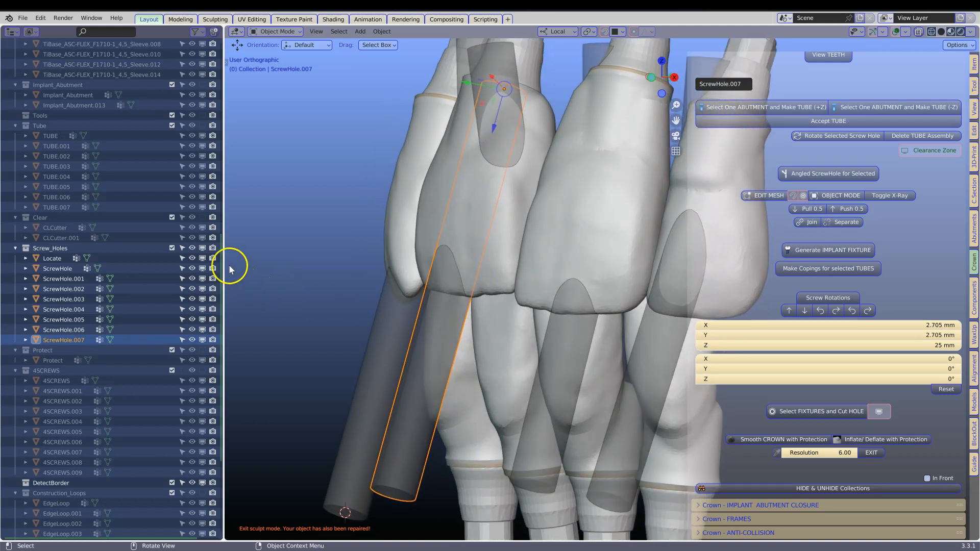
drag(225, 261, 47, 278)
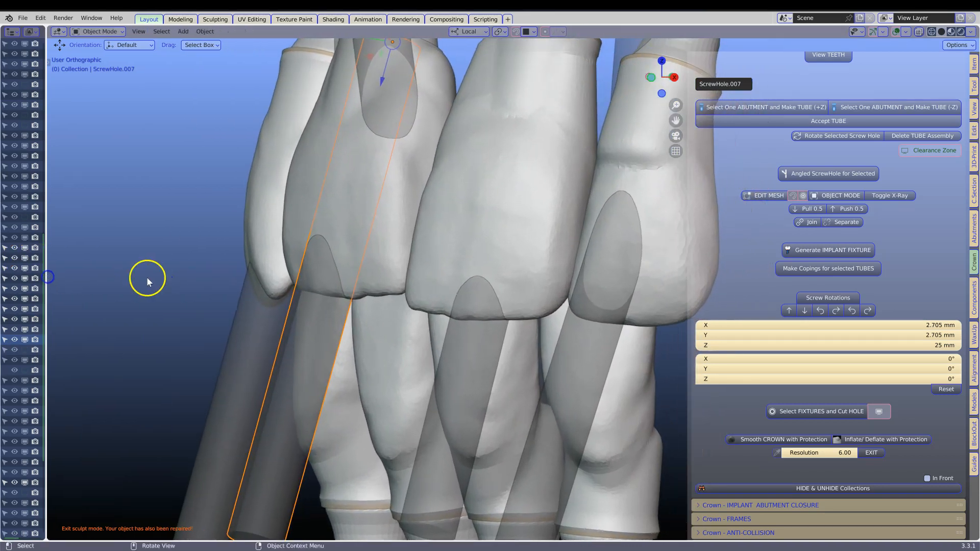
middle_drag(408, 288, 565, 278)
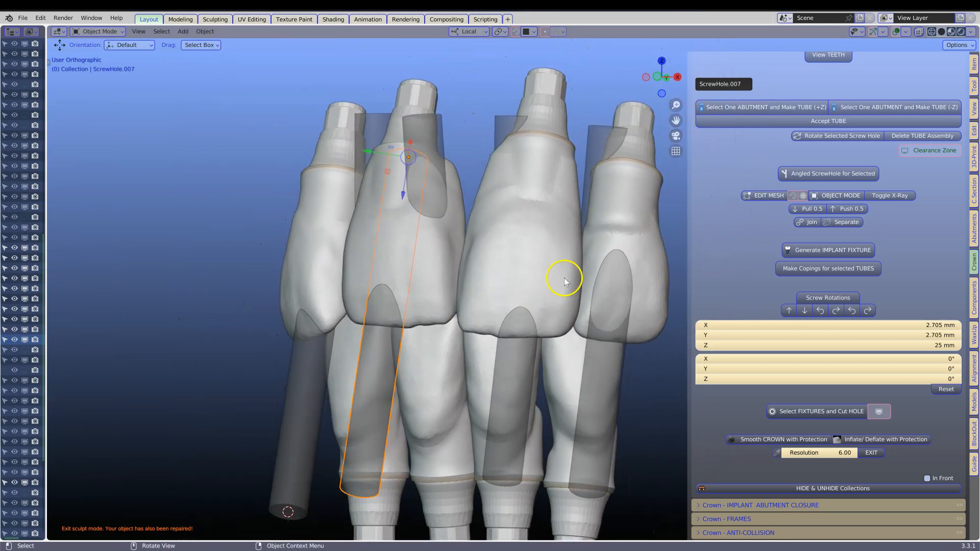
scroll(682, 216, up, 2)
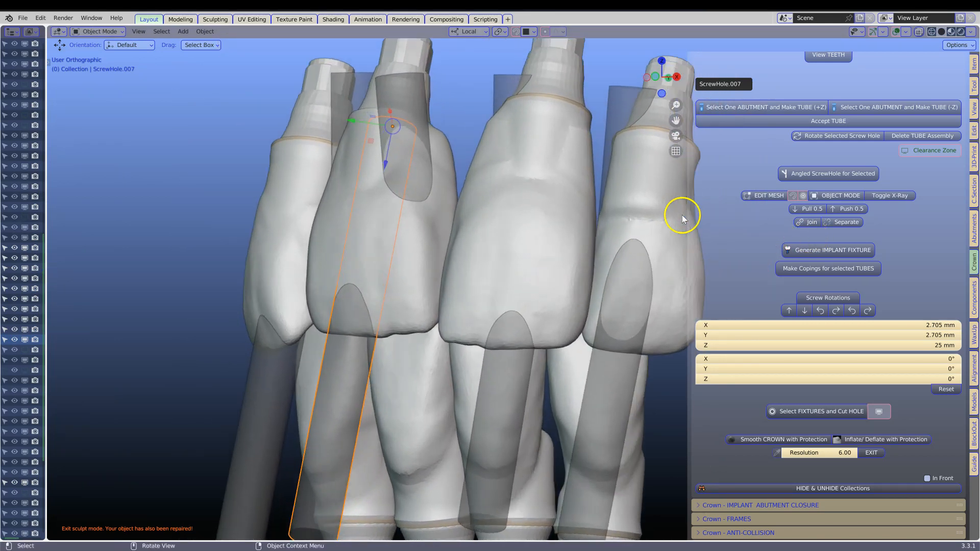
click(821, 174)
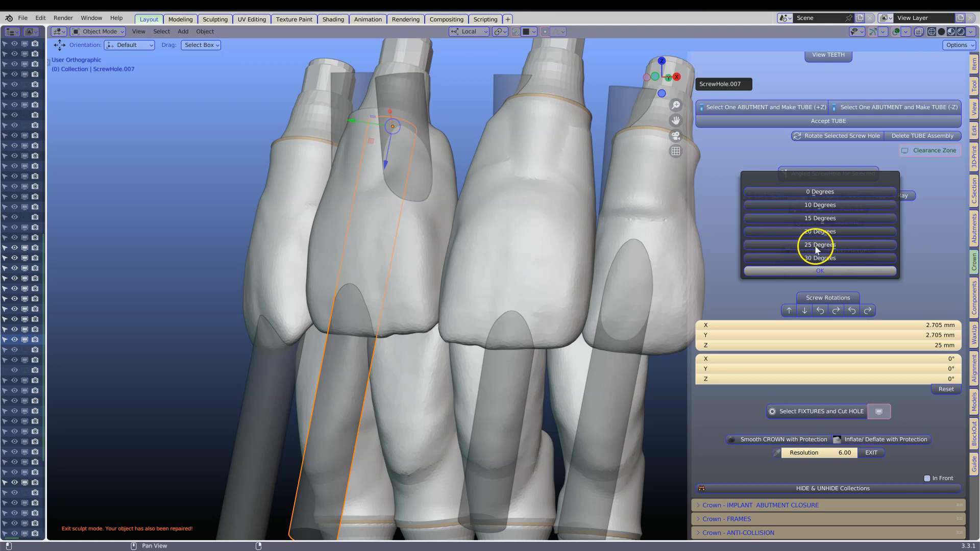
click(806, 271)
mouse_move(466, 293)
middle_down()
mouse_move(447, 286)
mouse_move(462, 296)
middle_up()
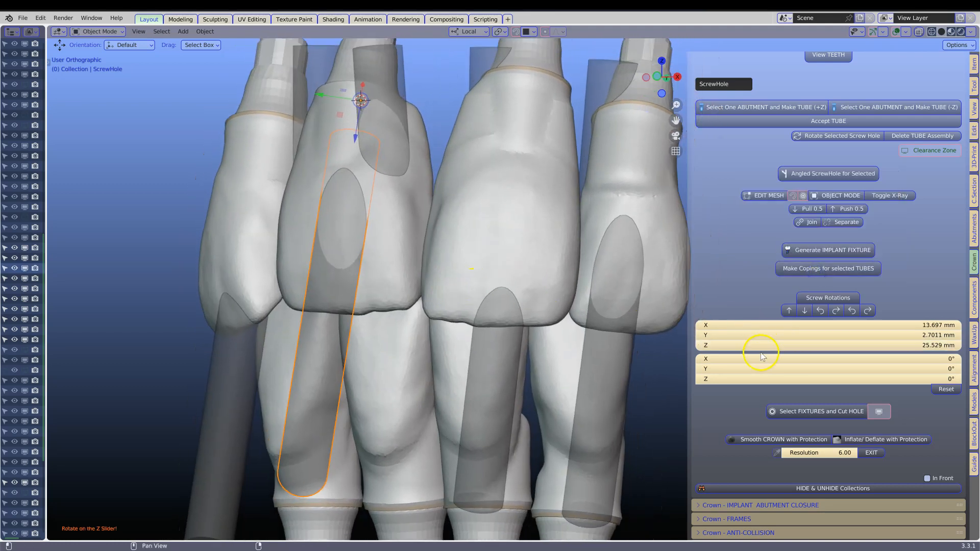
- Rotate the angled screw hole to 212° about Z and slide it along its axis using the X-ray view
drag(726, 380, 293, 365)
middle_drag(459, 343, 611, 200)
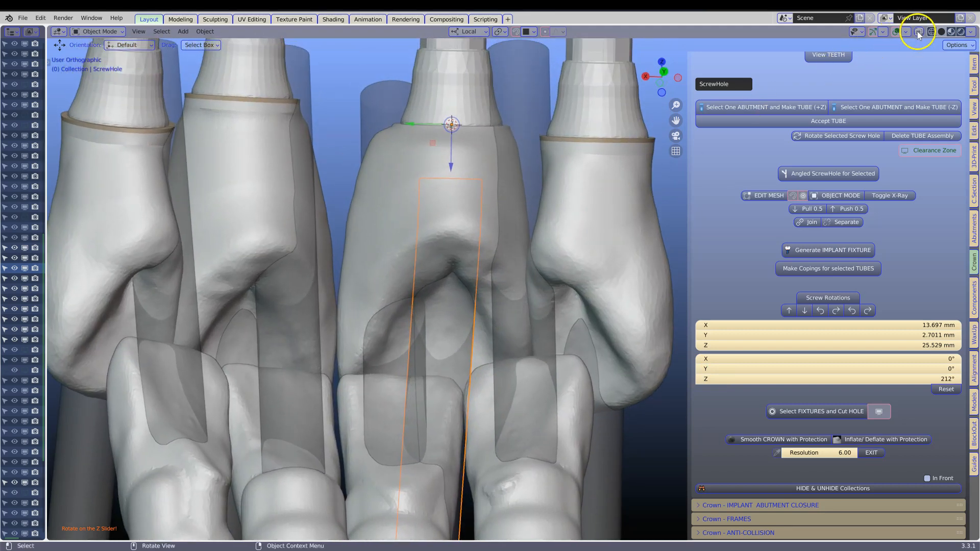
click(918, 31)
scroll(457, 143, up, 3)
drag(450, 114, 451, 168)
scroll(421, 193, up, 2)
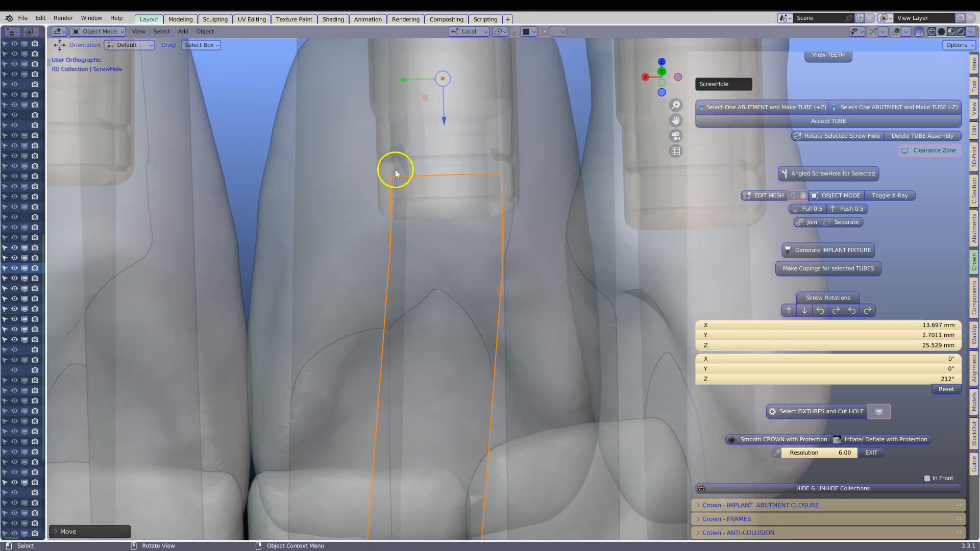
middle_drag(461, 176, 456, 244)
- Cut the screw holes through the upper central fixture and inspect the resulting opening on its inner side
click(510, 211)
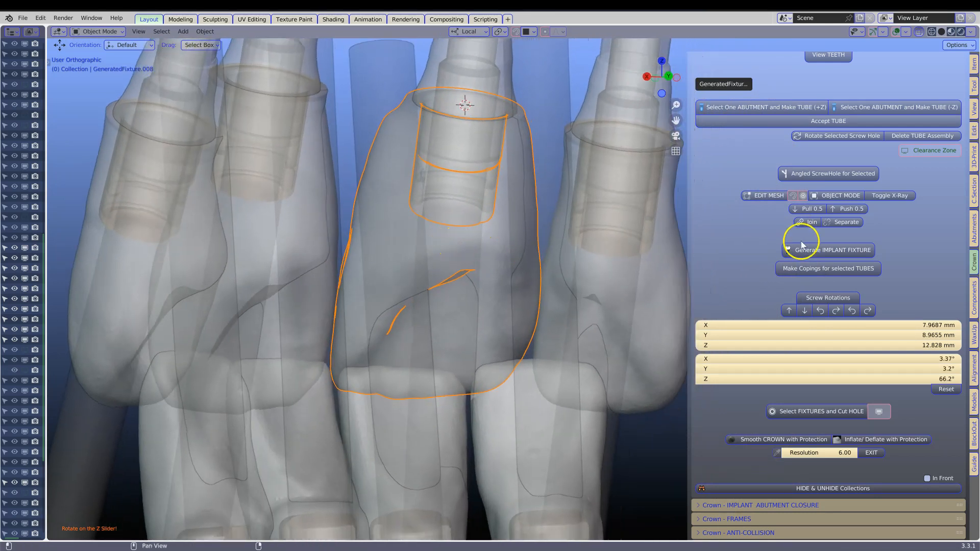
scroll(754, 376, down, 1)
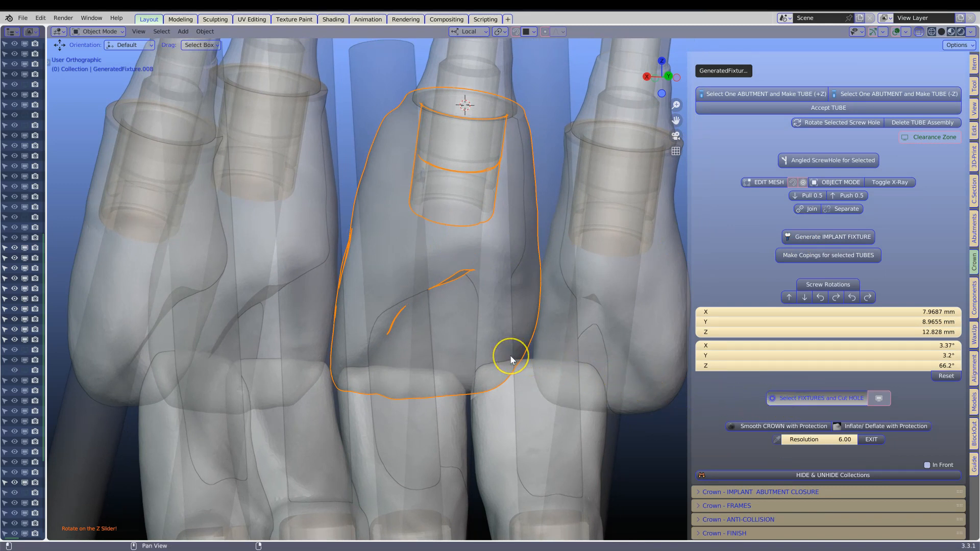
click(919, 31)
middle_drag(565, 207, 427, 288)
scroll(500, 274, up, 6)
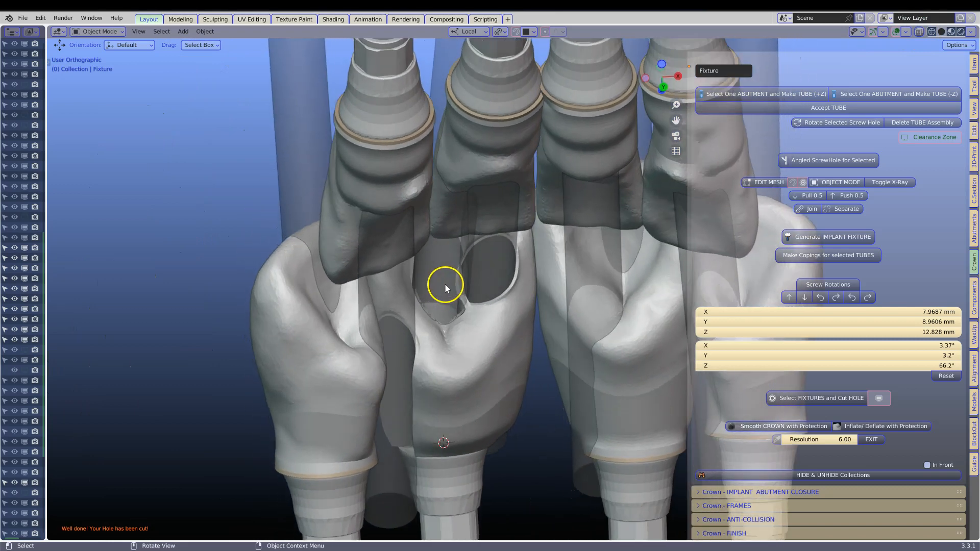
scroll(501, 279, down, 6)
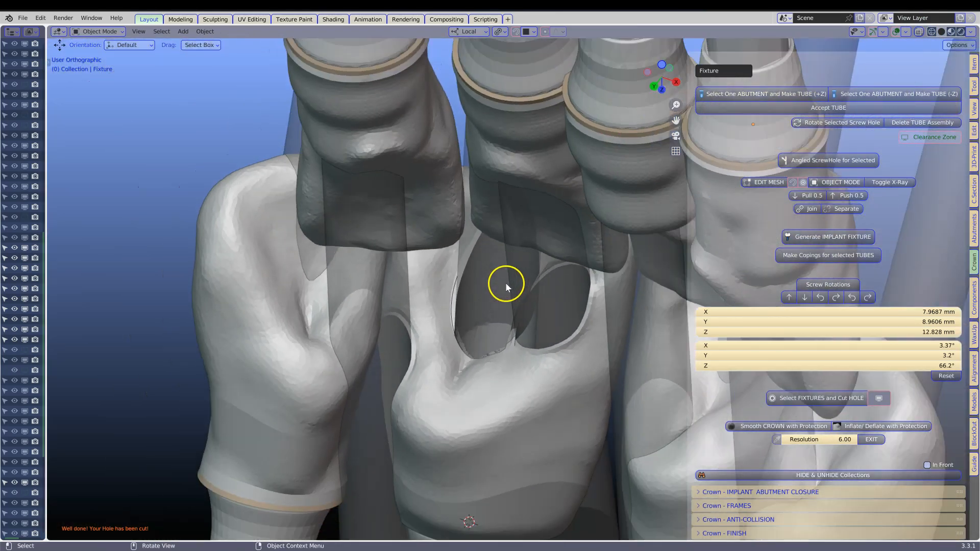
middle_drag(505, 283, 482, 314)
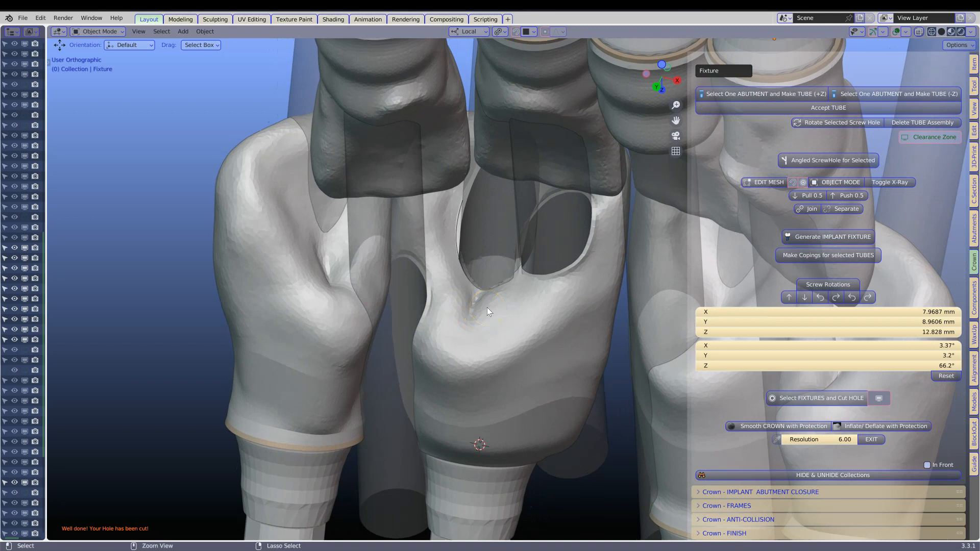
- Undo the hole cut in the upper central fixture
click(487, 307)
click(475, 314)
middle_drag(473, 315, 478, 284)
scroll(477, 284, up, 2)
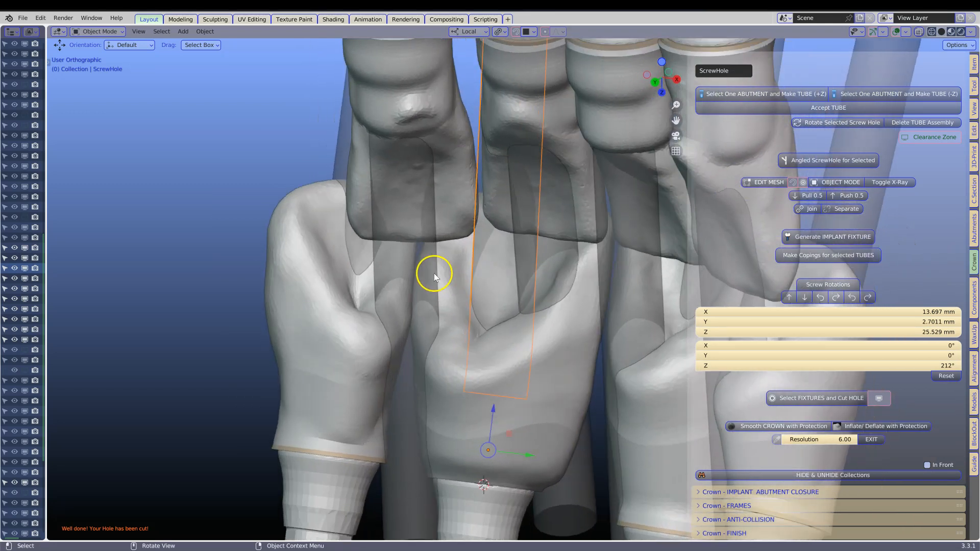
- Hide the two lower screw holes that cross the upper central crown, leaving its own angled hole in place
click(421, 256)
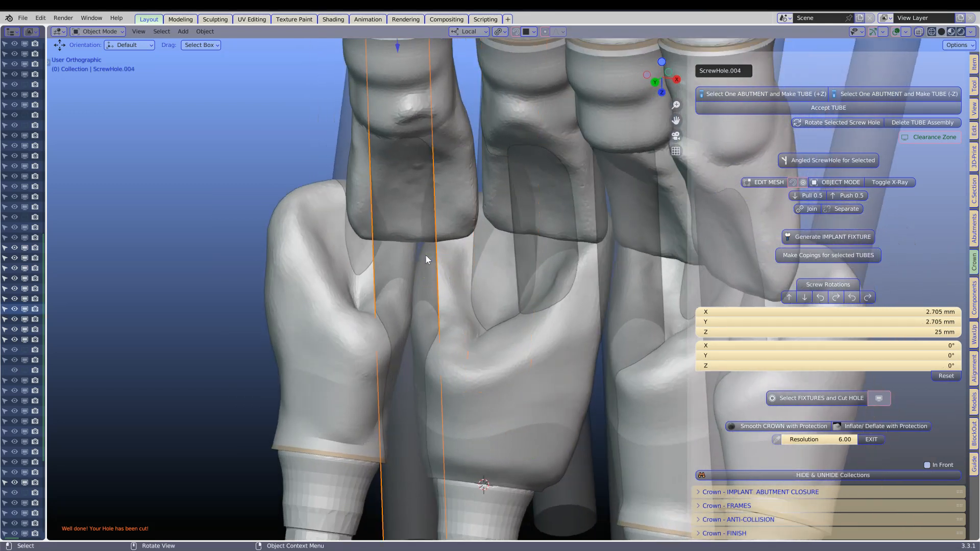
key(h)
click(554, 243)
key(h)
click(526, 255)
middle_drag(526, 255, 550, 262)
- Cut the angled screw hole through the upper central fixture and isolate the cut crown
click(566, 300)
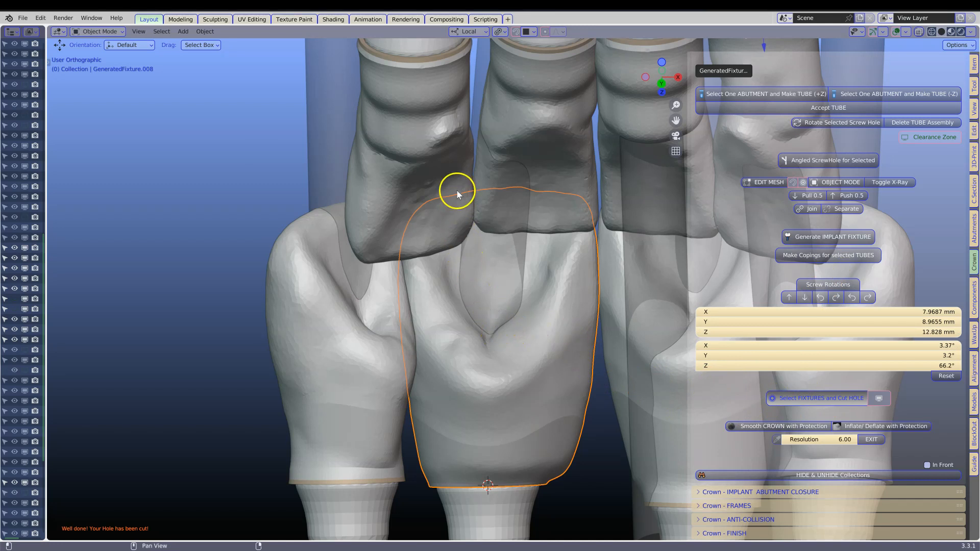
click(545, 350)
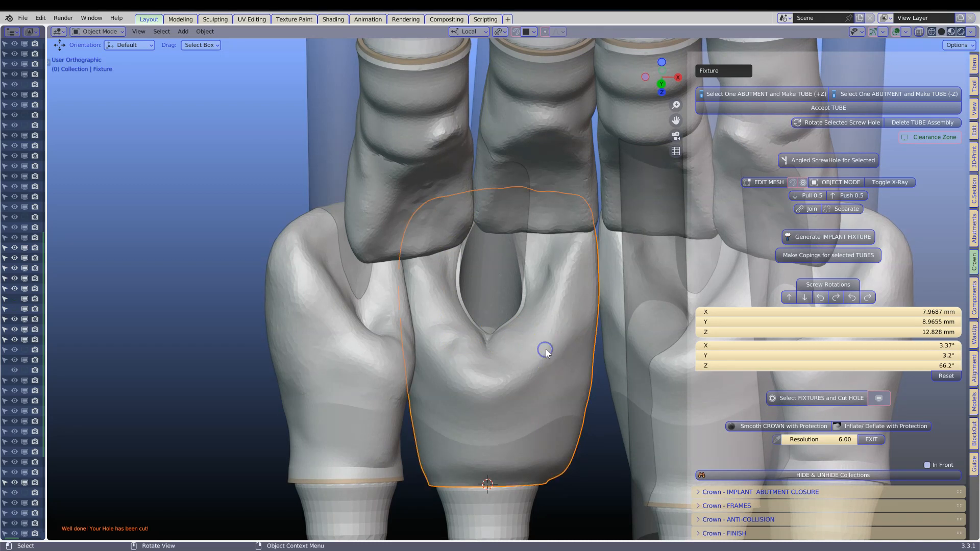
key(ctrl+i)
key(h)
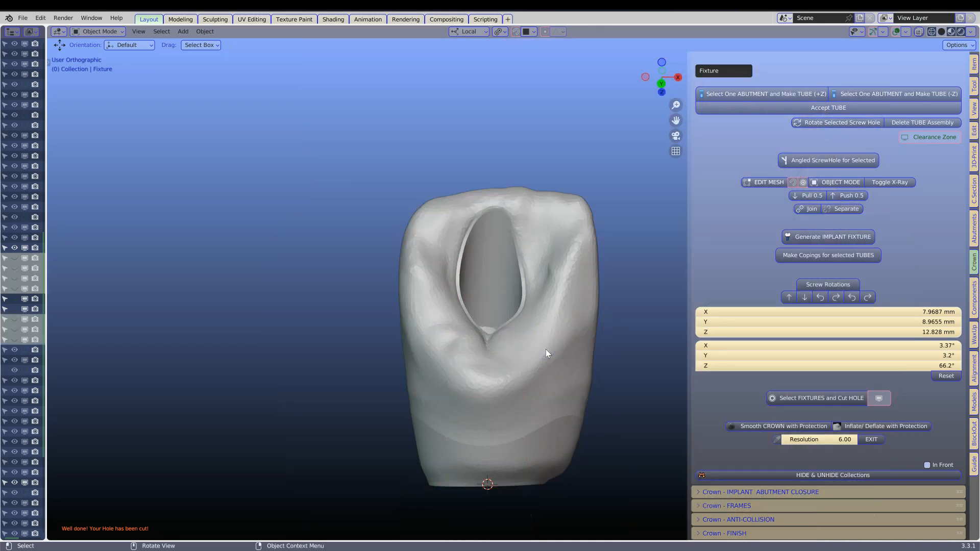
- Examine the isolated crown's mesh in Edit Mode, clear the vertex selection and return to Object Mode
click(546, 349)
mouse_move(546, 349)
middle_down()
mouse_move(531, 334)
mouse_move(531, 291)
mouse_move(536, 306)
mouse_move(599, 232)
mouse_move(589, 214)
mouse_move(525, 219)
mouse_move(516, 193)
mouse_move(529, 158)
mouse_move(537, 231)
mouse_move(492, 253)
mouse_move(494, 215)
mouse_move(540, 100)
mouse_move(598, 300)
mouse_move(561, 355)
middle_up()
scroll(547, 349, up, 4)
key(Tab)
middle_drag(479, 371, 501, 341)
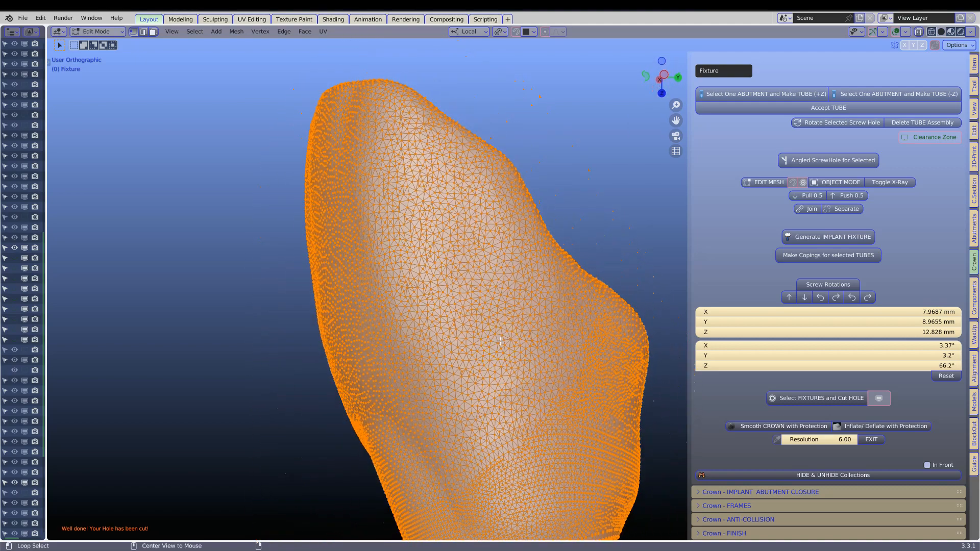
key(alt+a)
key(Tab)
scroll(504, 346, down, 3)
middle_drag(503, 346, 513, 319)
- Reveal all hidden objects and select the adjacent upper central crown fixture
key(alt+h)
scroll(501, 344, down, 2)
middle_drag(438, 201, 207, 324)
scroll(390, 217, up, 4)
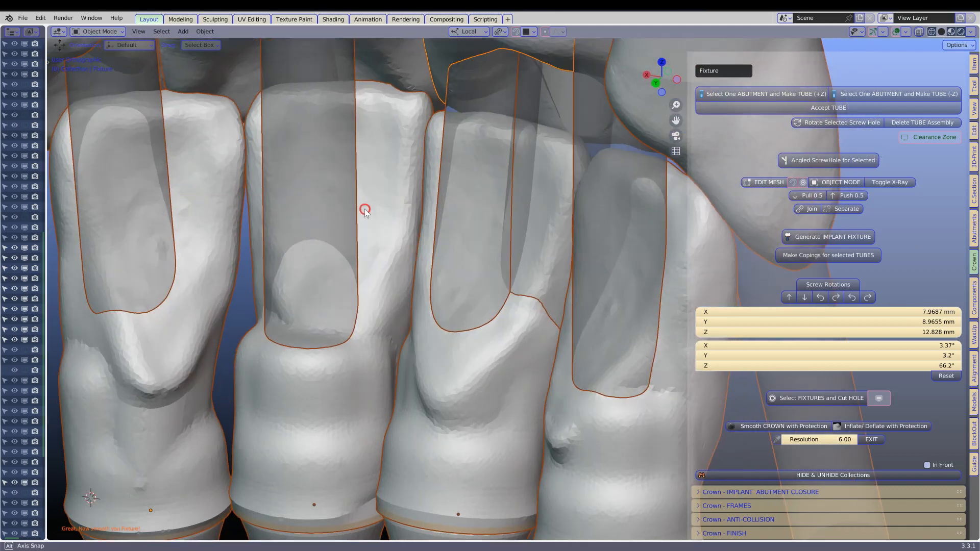
scroll(406, 105, down, 3)
middle_drag(408, 191, 345, 283)
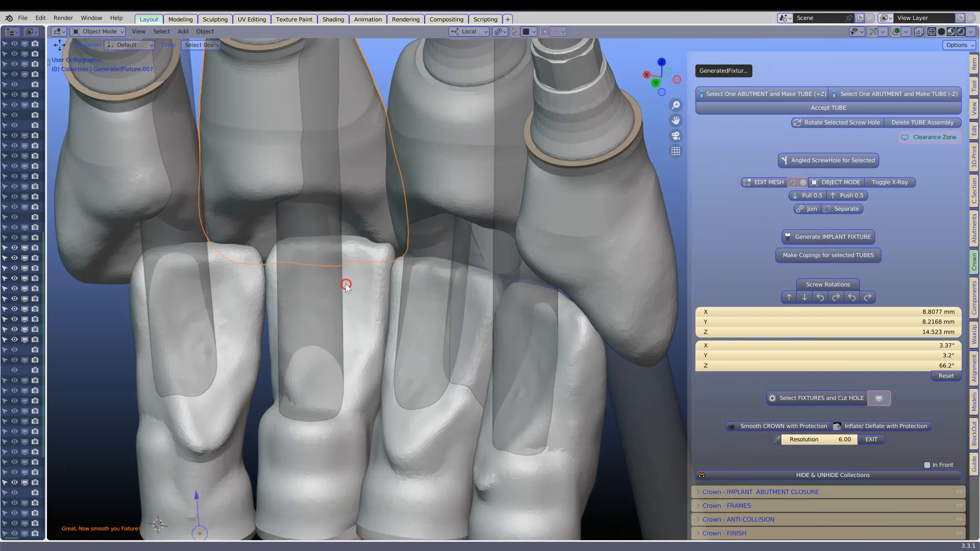
- Open the occlusal adjustment tools and make a cutter from the selected upper central crown fixture as the antagonist
scroll(712, 156, up, 10)
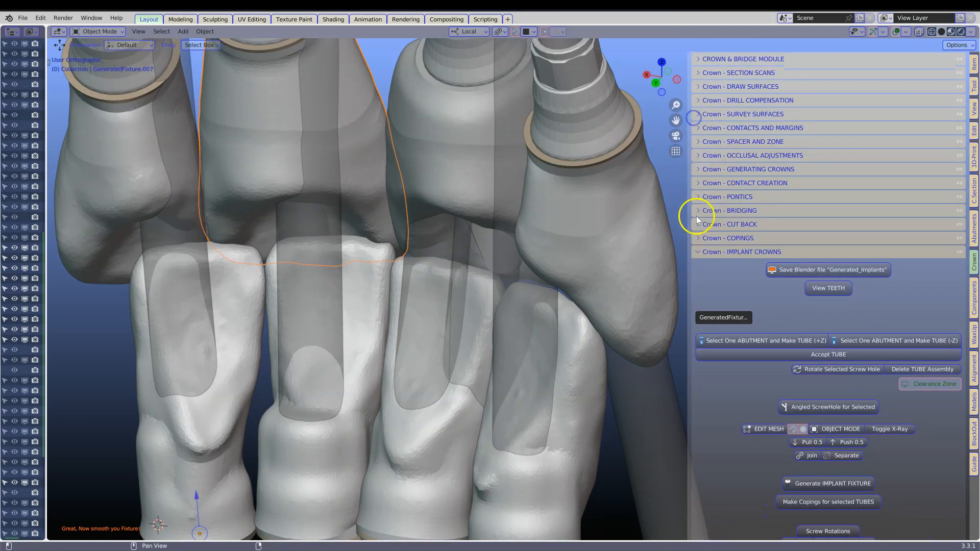
click(698, 155)
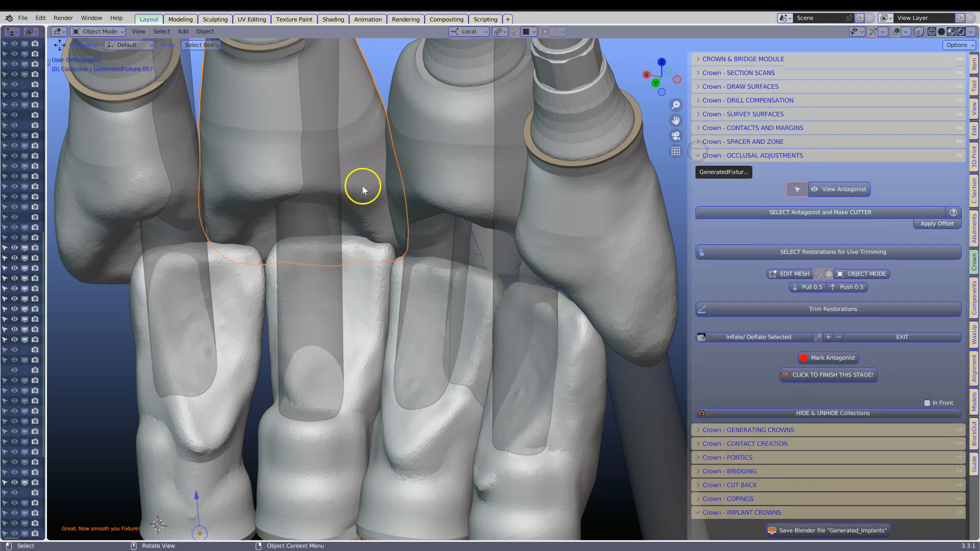
middle_drag(362, 186, 354, 186)
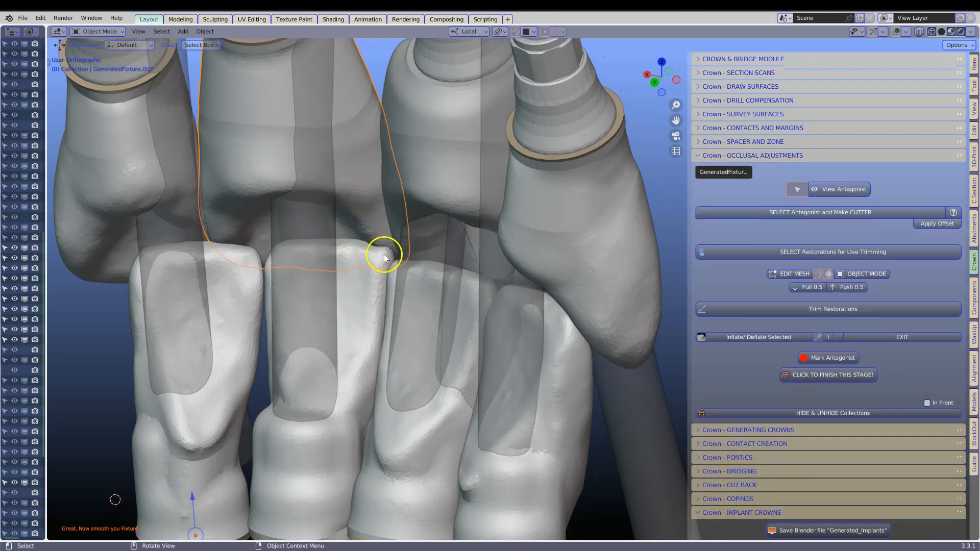
middle_drag(380, 264, 364, 223)
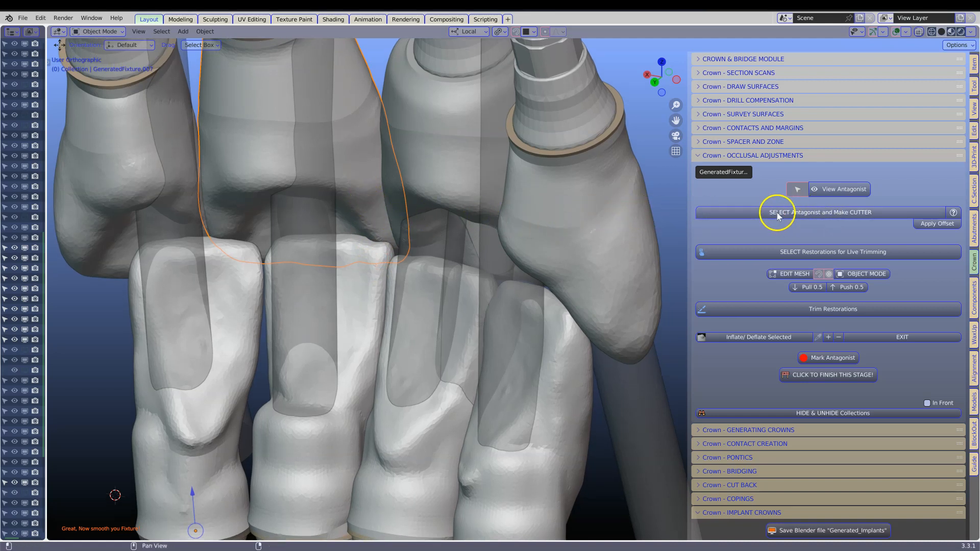
click(798, 212)
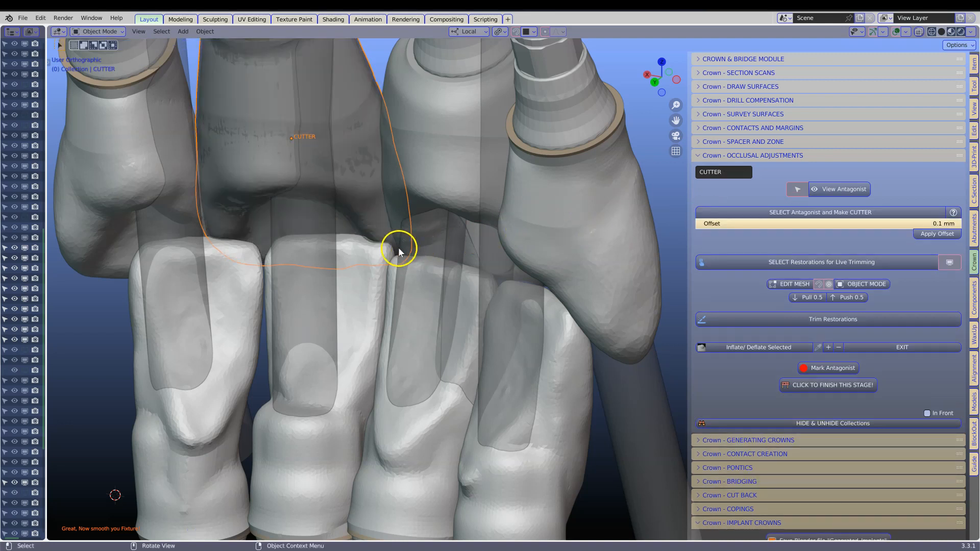
- Inspect the cutter's edge around the upper central crown and apply its 0.1 mm offset
middle_drag(394, 246, 451, 247)
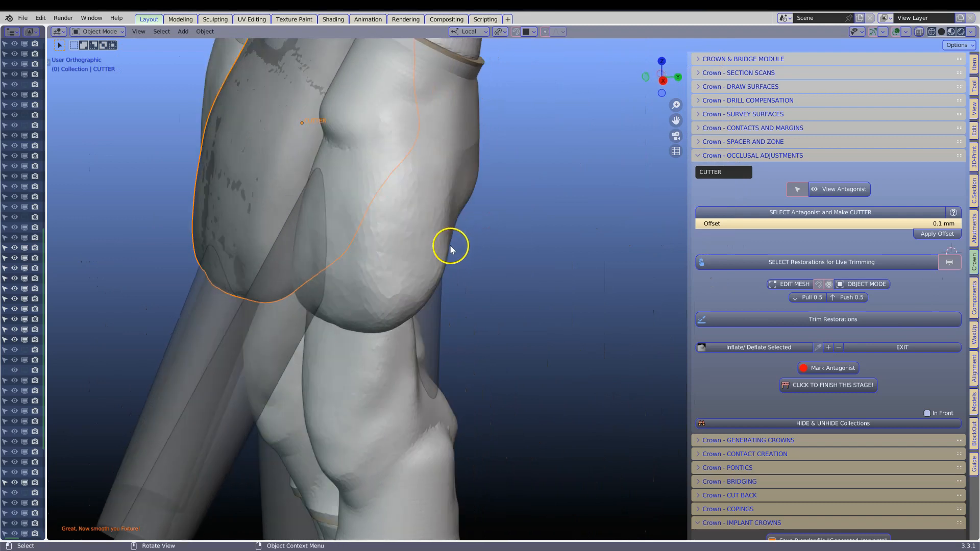
scroll(418, 268, up, 3)
scroll(418, 268, up, 5)
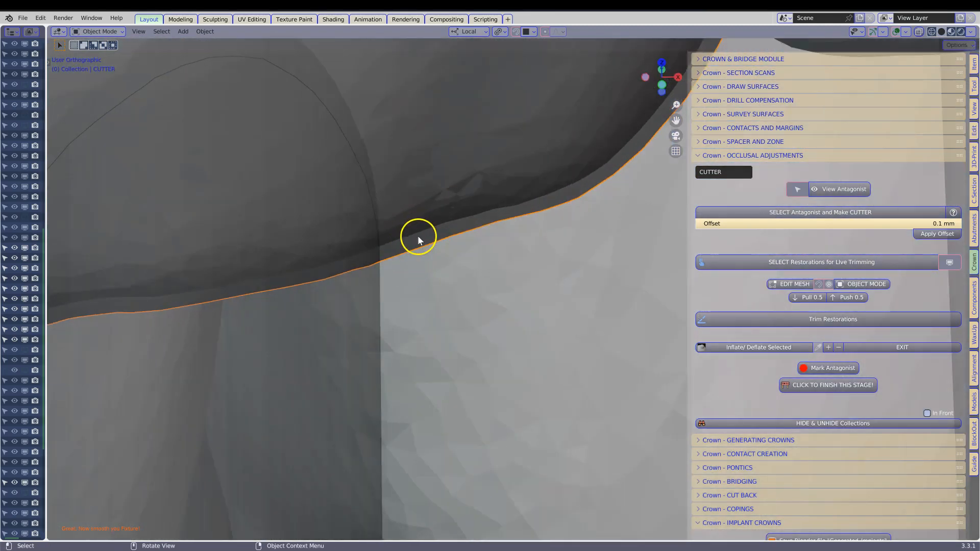
scroll(463, 301, down, 2)
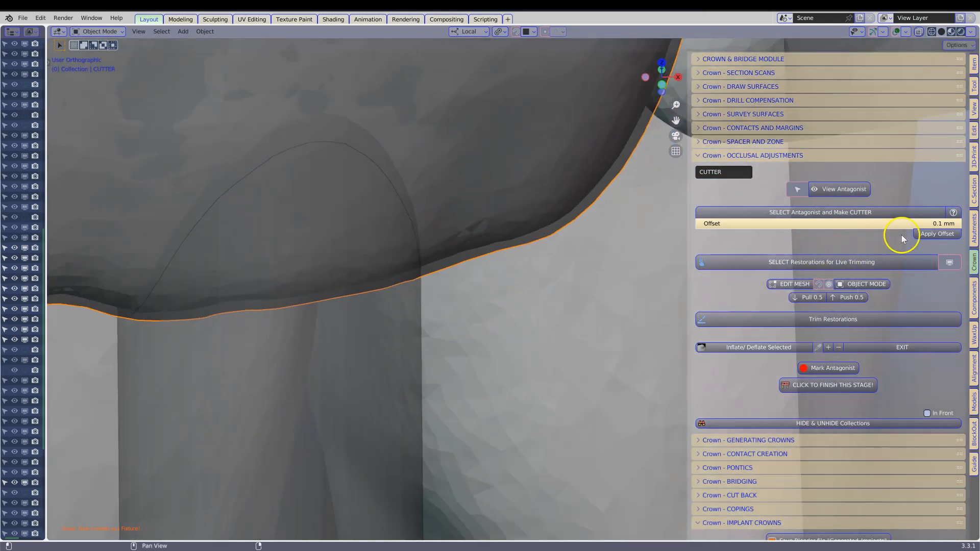
click(933, 235)
scroll(587, 268, down, 6)
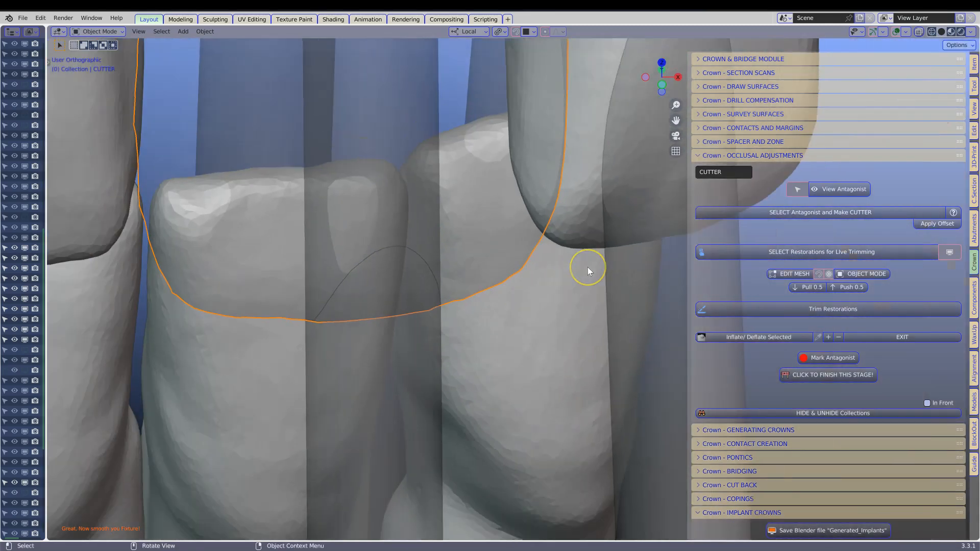
- Select the lower crown fixture that overlaps the cutter and set it up for live trimming
middle_drag(587, 268, 550, 287)
click(537, 289)
scroll(531, 149, down, 2)
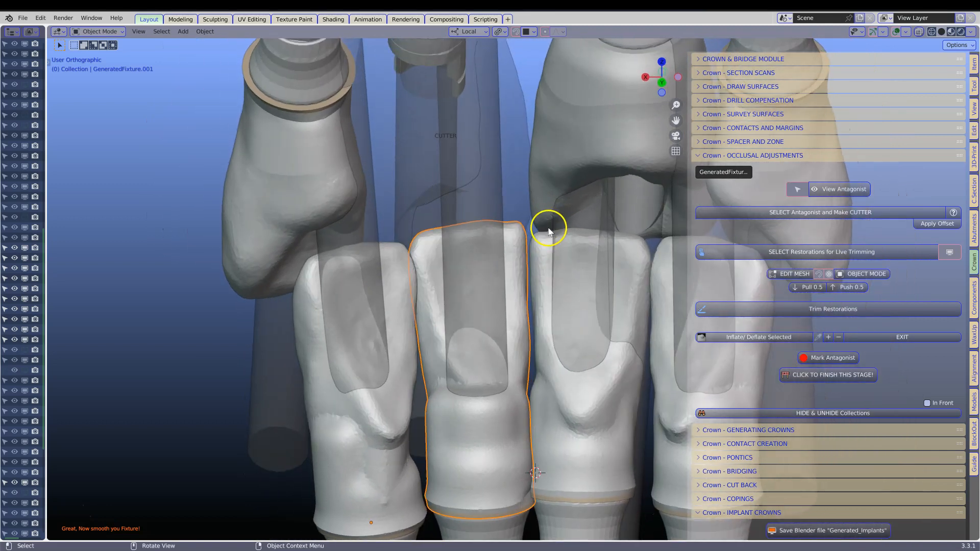
middle_drag(549, 228, 489, 347)
click(774, 252)
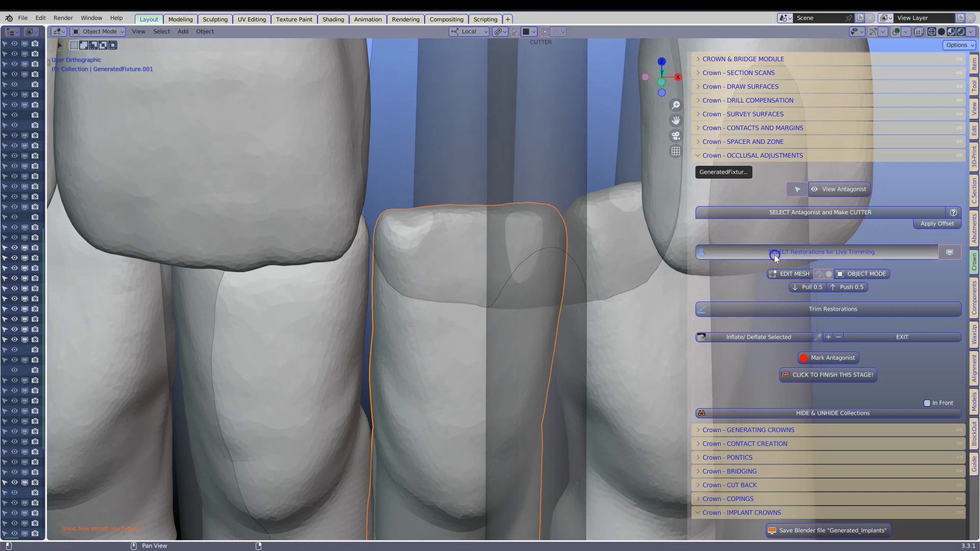
- Trim the lower crown fixture against the upper central cutter and view the crowns from several sides
middle_drag(498, 301, 507, 353)
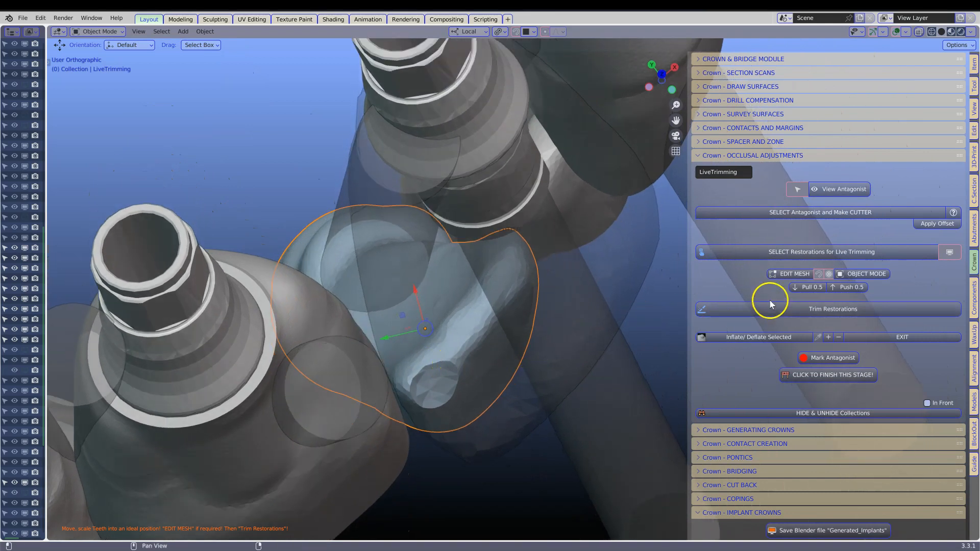
click(821, 309)
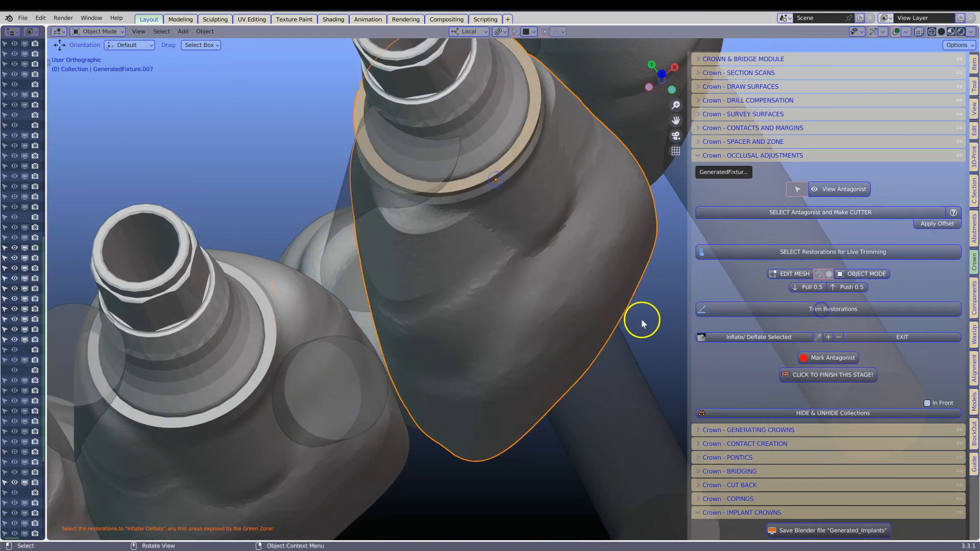
middle_drag(608, 323, 502, 339)
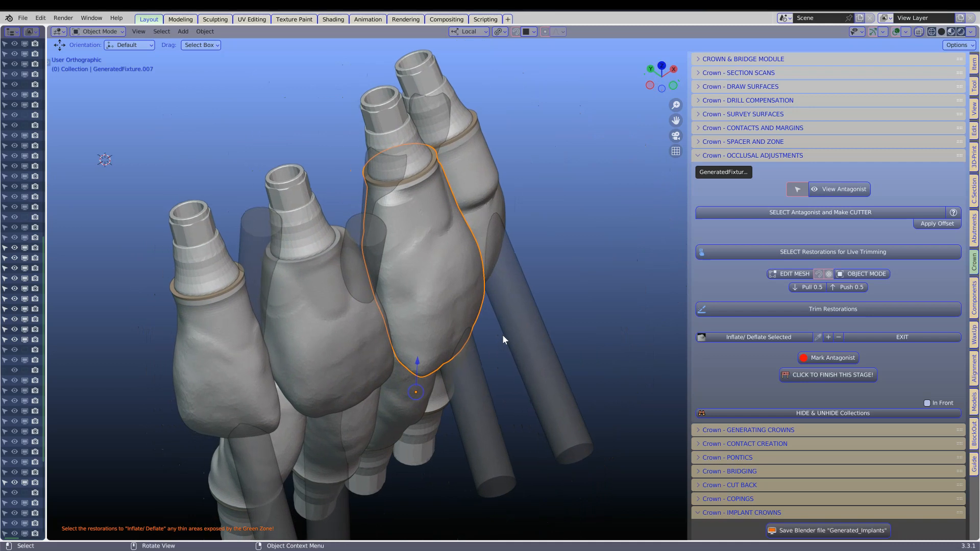
middle_drag(394, 339, 383, 217)
middle_drag(396, 274, 235, 379)
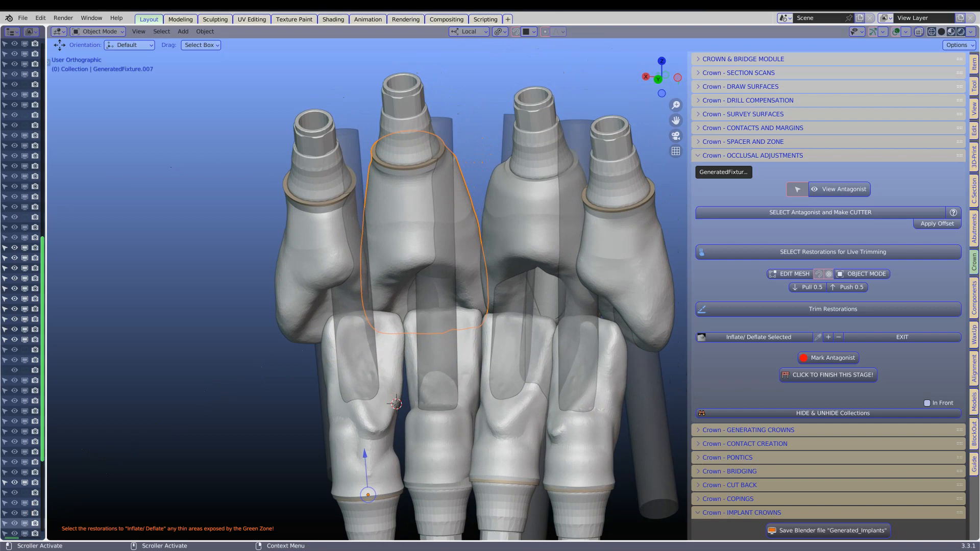